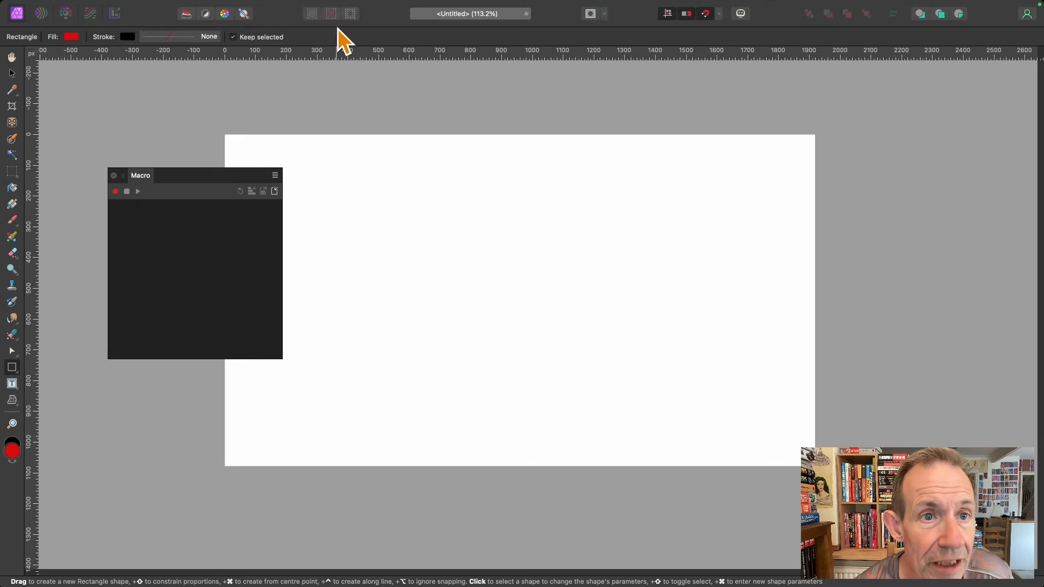
# Start recording a macro and draw a red rectangle in the upper middle of the page
pyautogui.moveTo(361, 2)
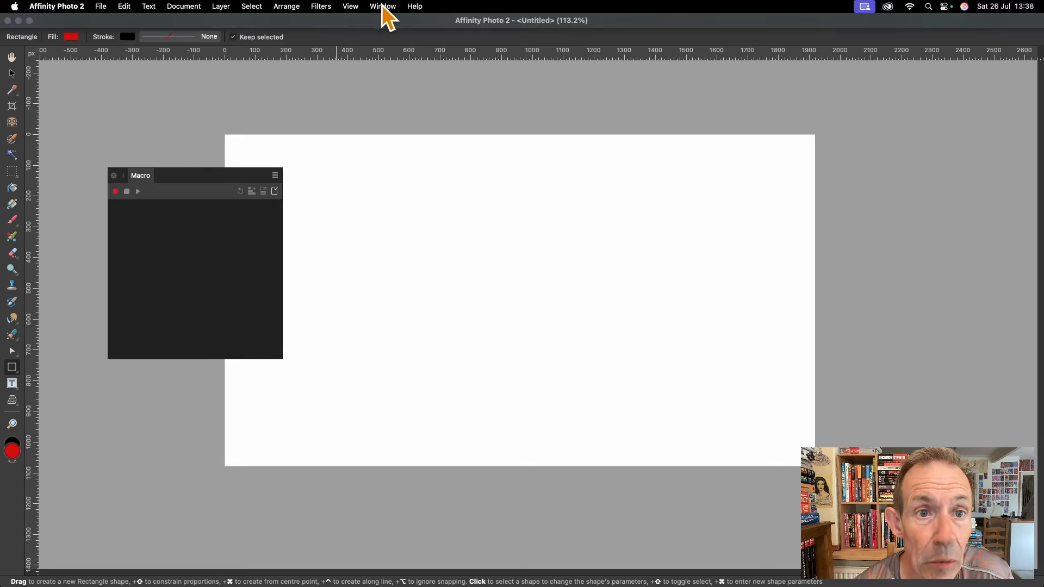
pyautogui.click(381, 5)
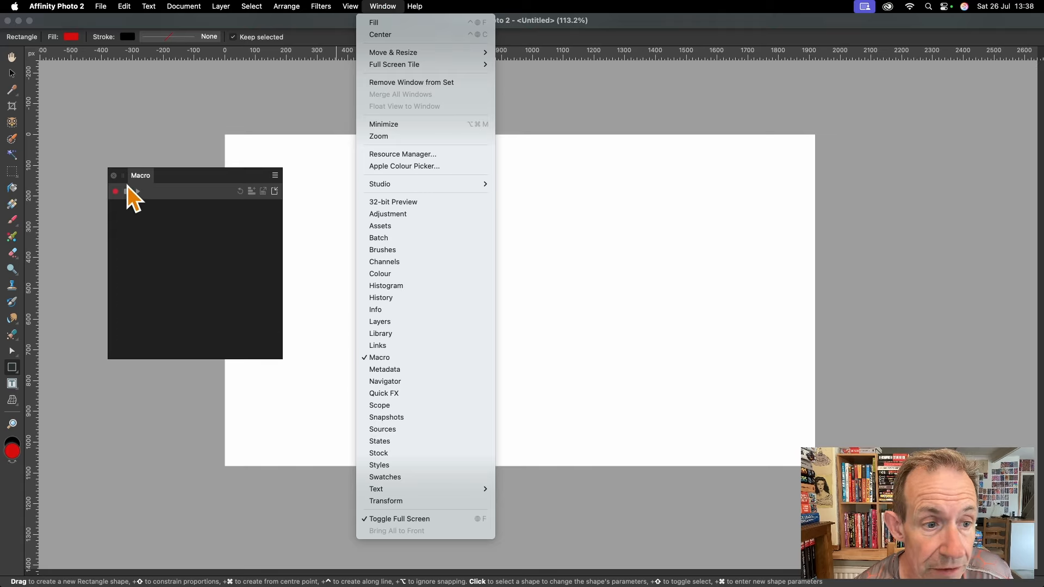
pyautogui.click(127, 186)
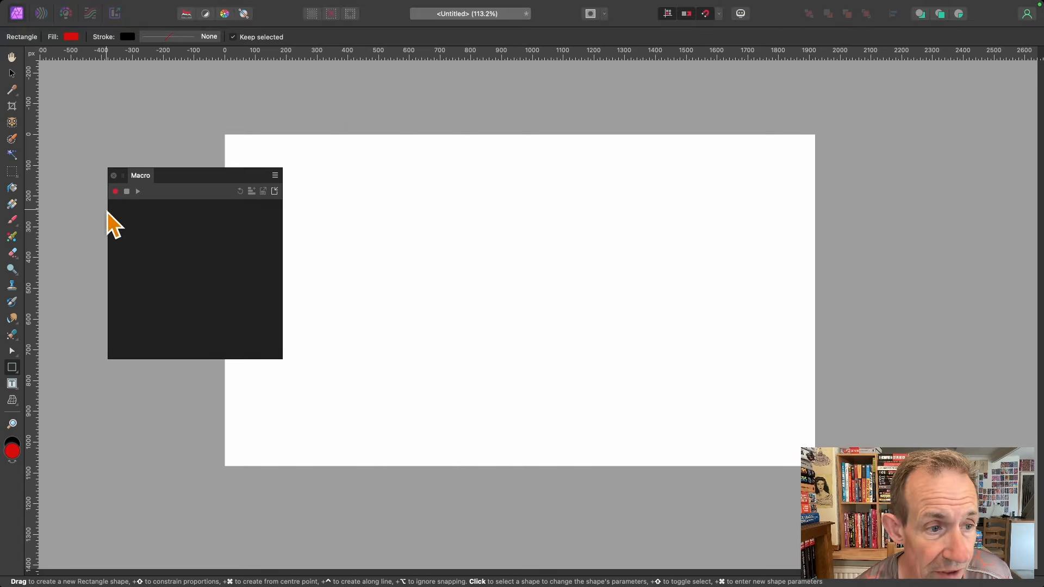
pyautogui.click(116, 191)
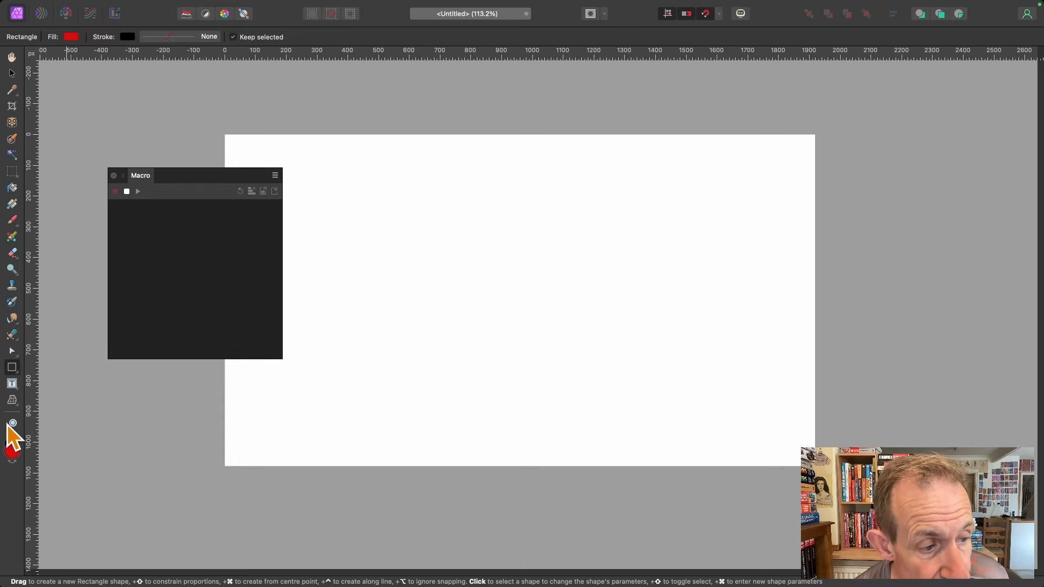
pyautogui.click(12, 368)
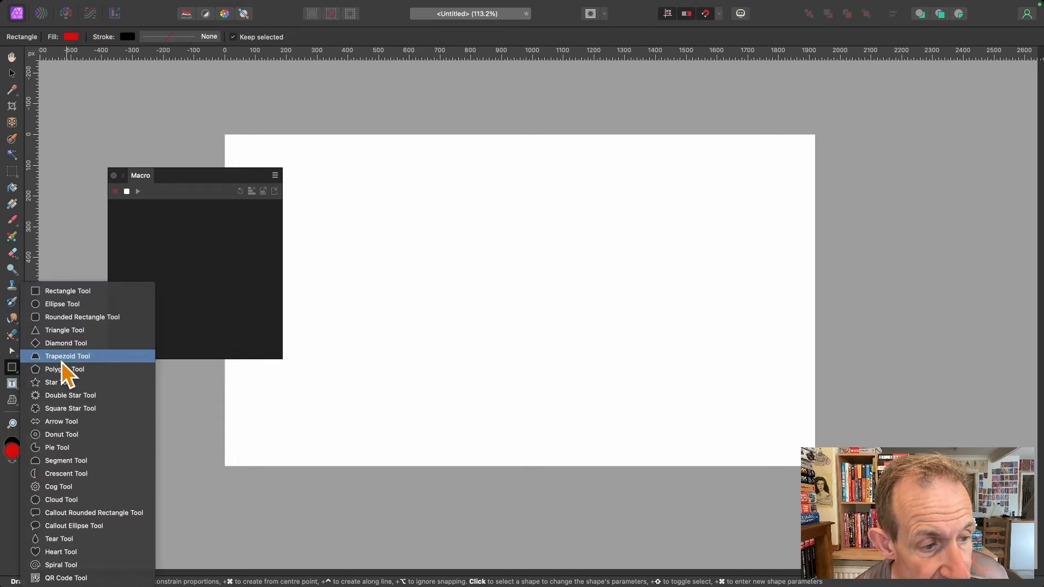
pyautogui.click(82, 290)
pyautogui.moveTo(382, 183); pyautogui.dragTo(618, 350)
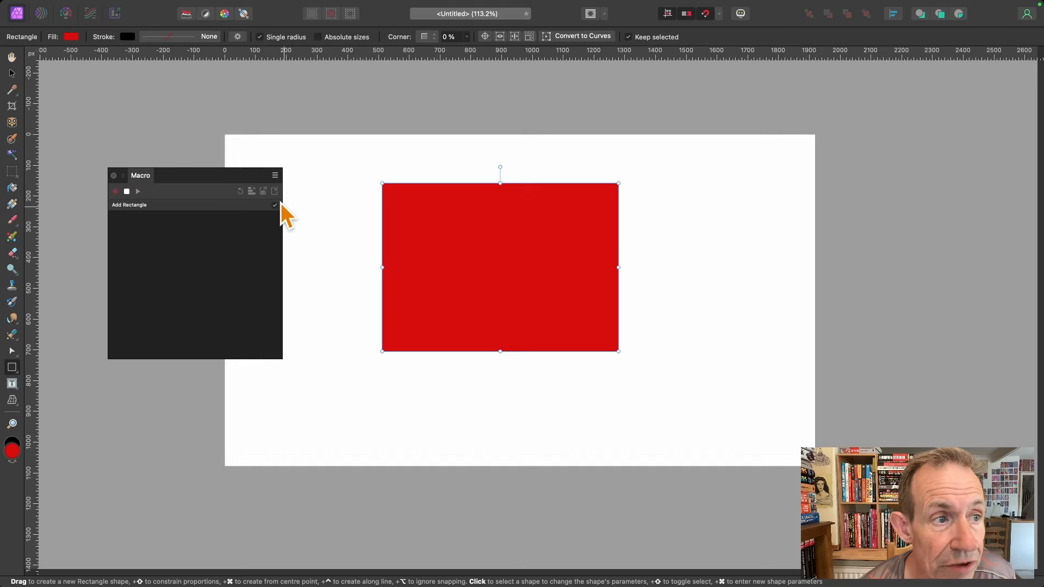
# Try to change the rectangle's fill colour to blue while the macro is recording
pyautogui.click(72, 36)
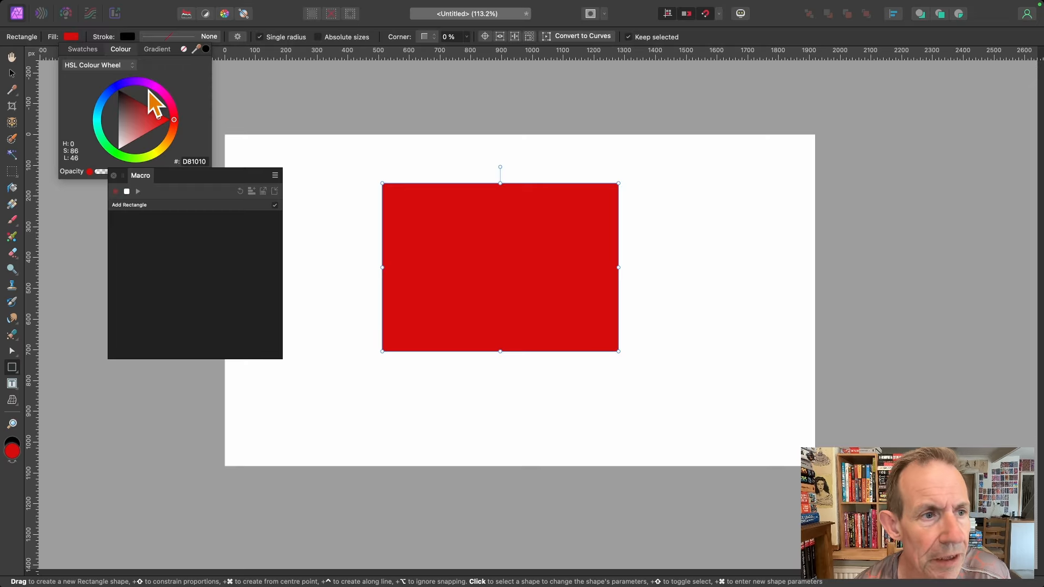
pyautogui.click(119, 85)
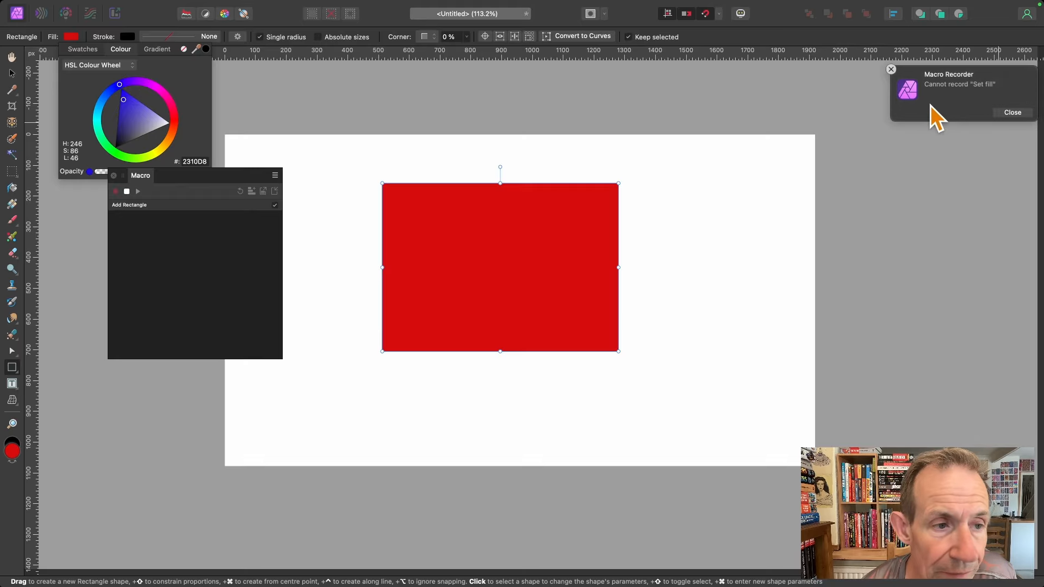
pyautogui.click(155, 126)
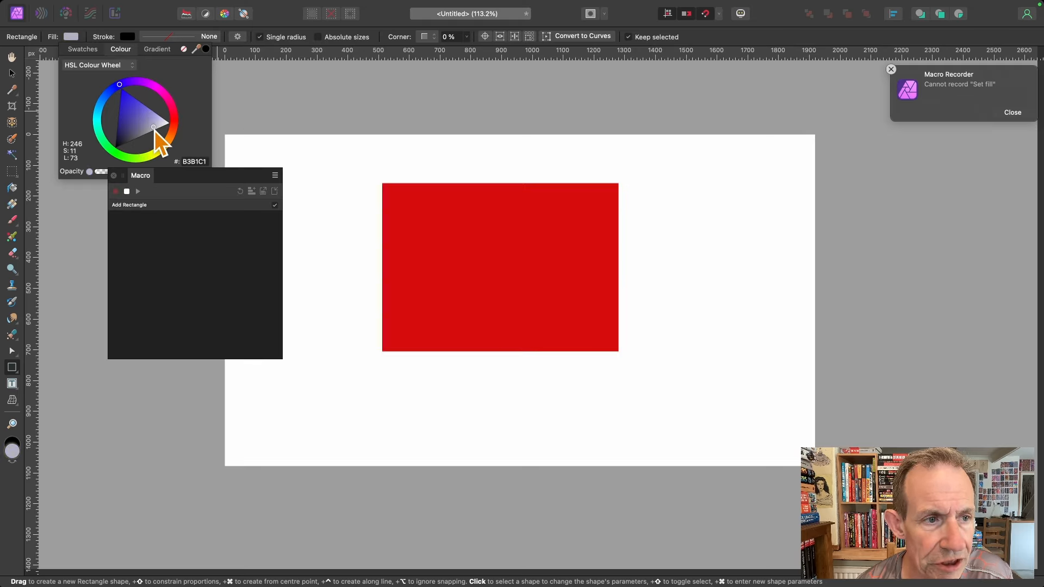
pyautogui.moveTo(154, 129); pyautogui.dragTo(130, 105)
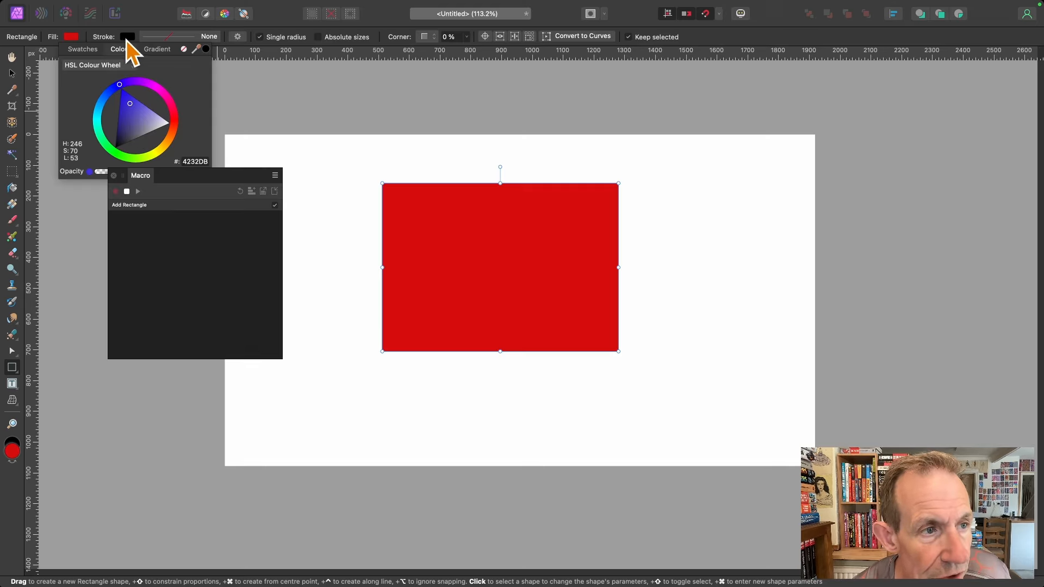
# Try to create a gradient fill across the red rectangle with the Gradient tool
pyautogui.click(13, 204)
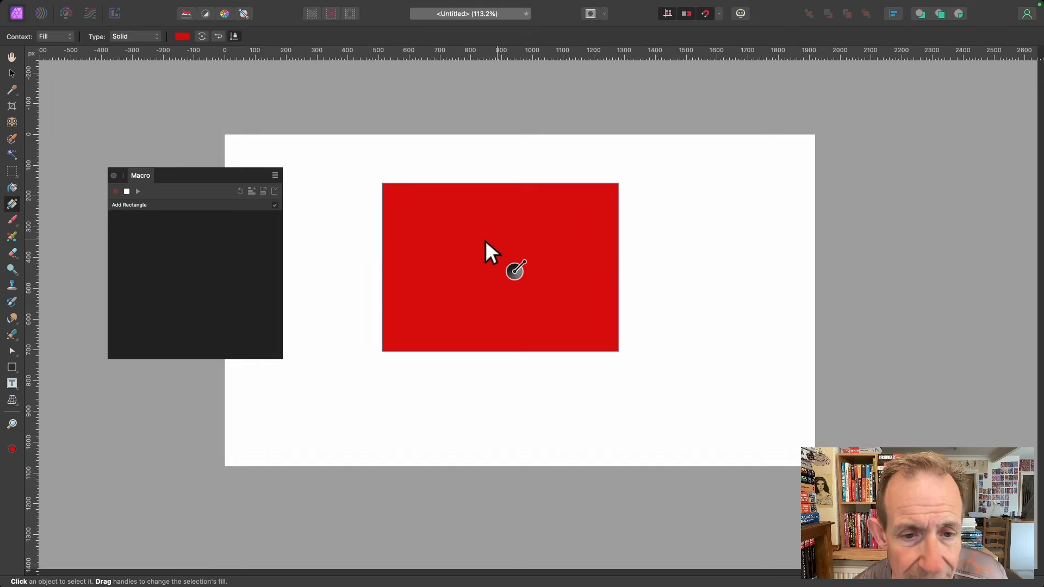
pyautogui.moveTo(417, 184); pyautogui.dragTo(637, 317)
pyautogui.moveTo(383, 192); pyautogui.dragTo(750, 373)
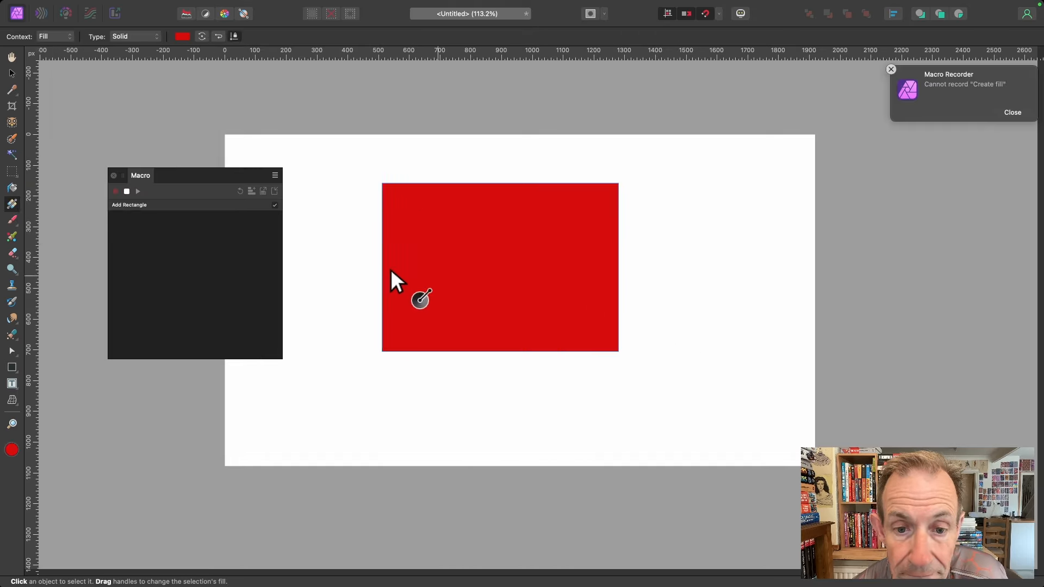
pyautogui.moveTo(559, 184); pyautogui.dragTo(463, 306)
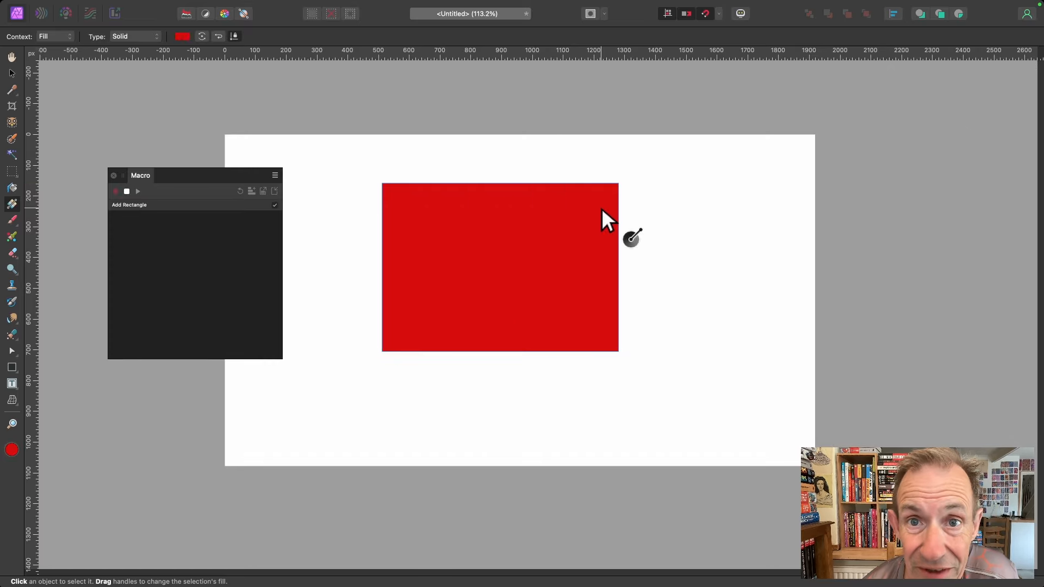
pyautogui.moveTo(549, 198); pyautogui.dragTo(484, 325)
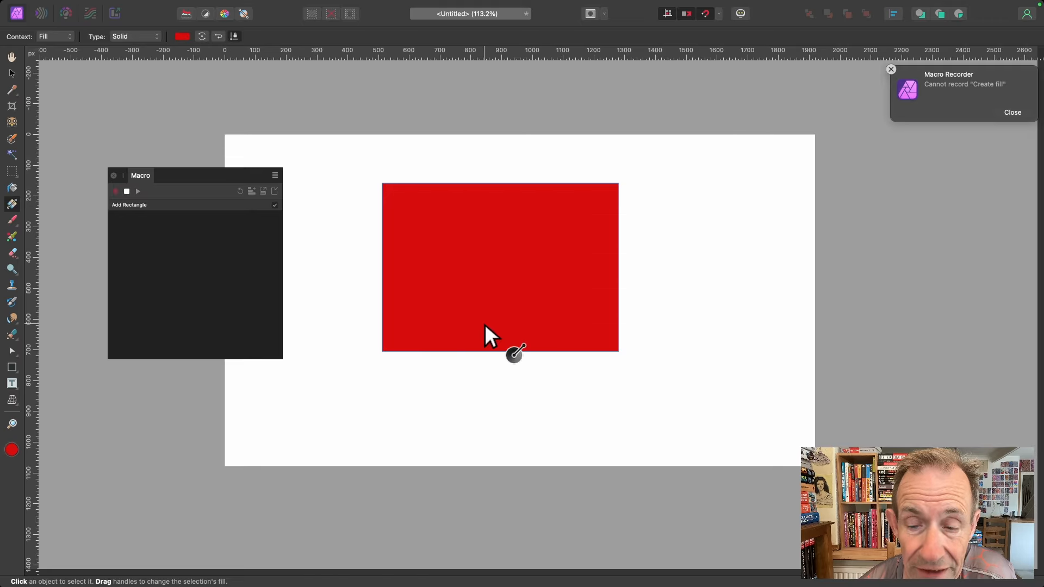
# Switch to the Node tool and convert the red rectangle to curves
pyautogui.click(12, 353)
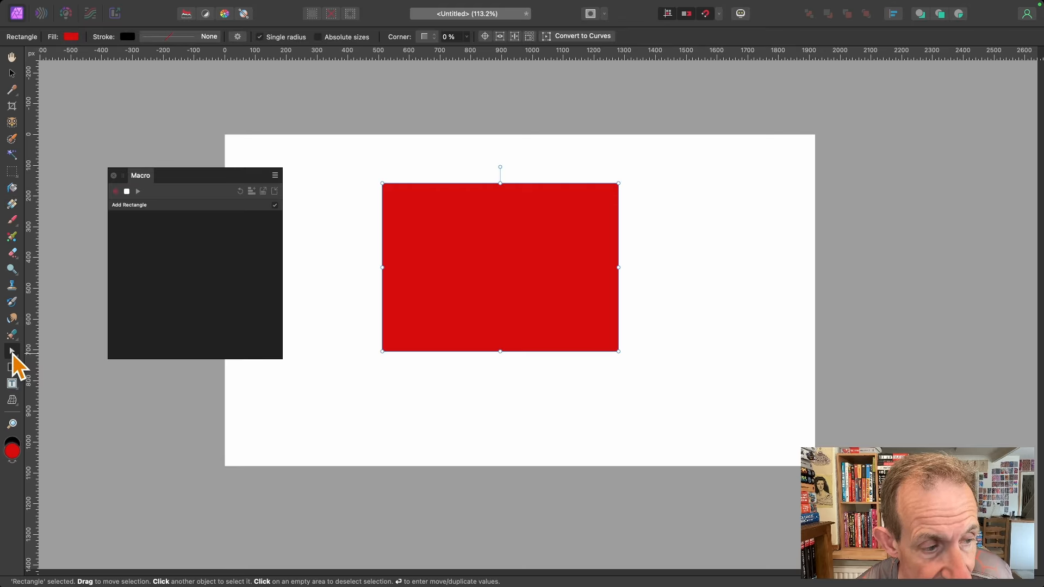
pyautogui.moveTo(15, 355); pyautogui.dragTo(52, 365)
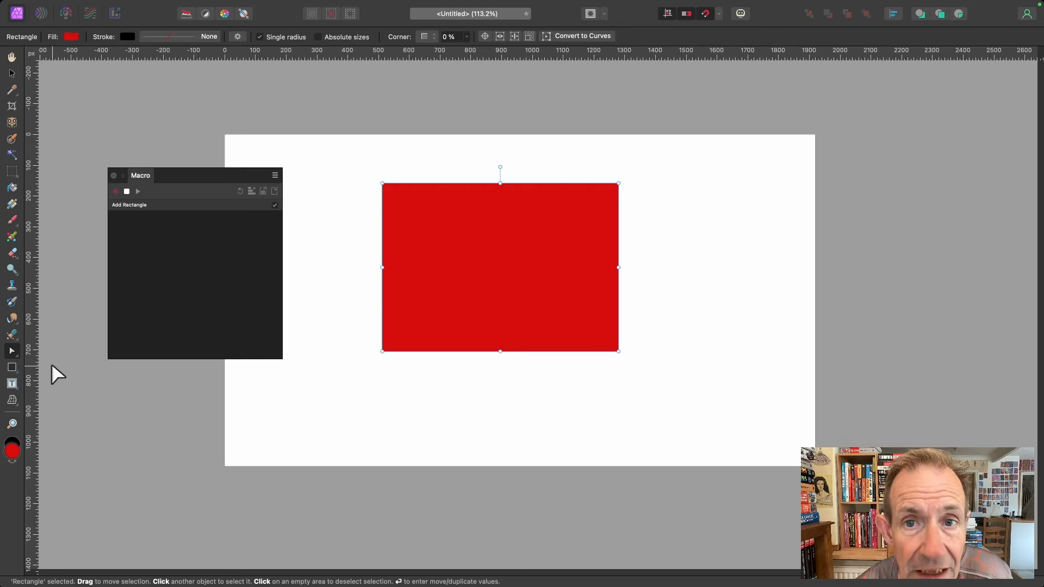
pyautogui.click(588, 37)
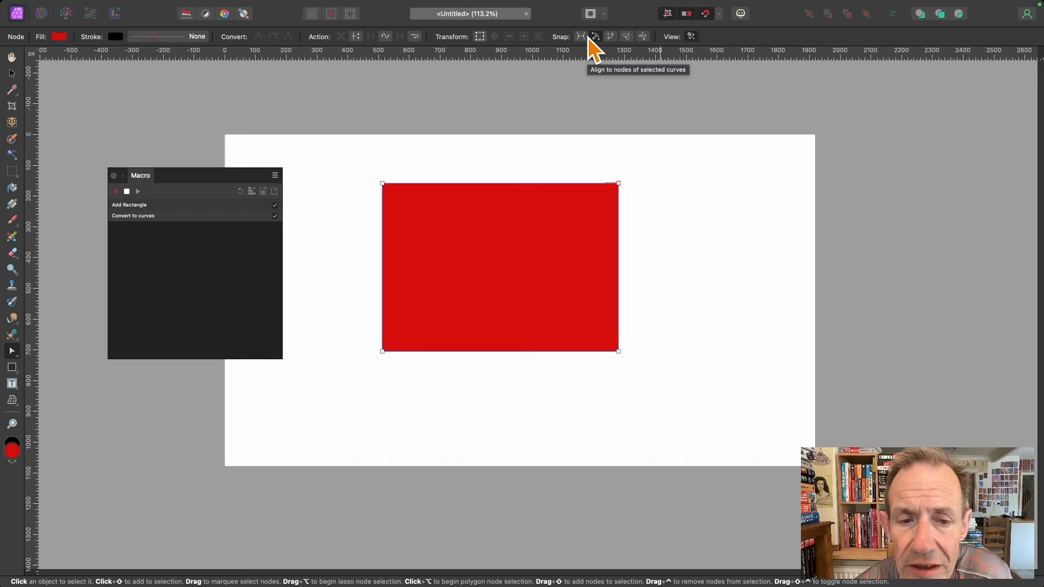
# Try to select the curve's top-left corner node and move it outward
pyautogui.click(383, 184)
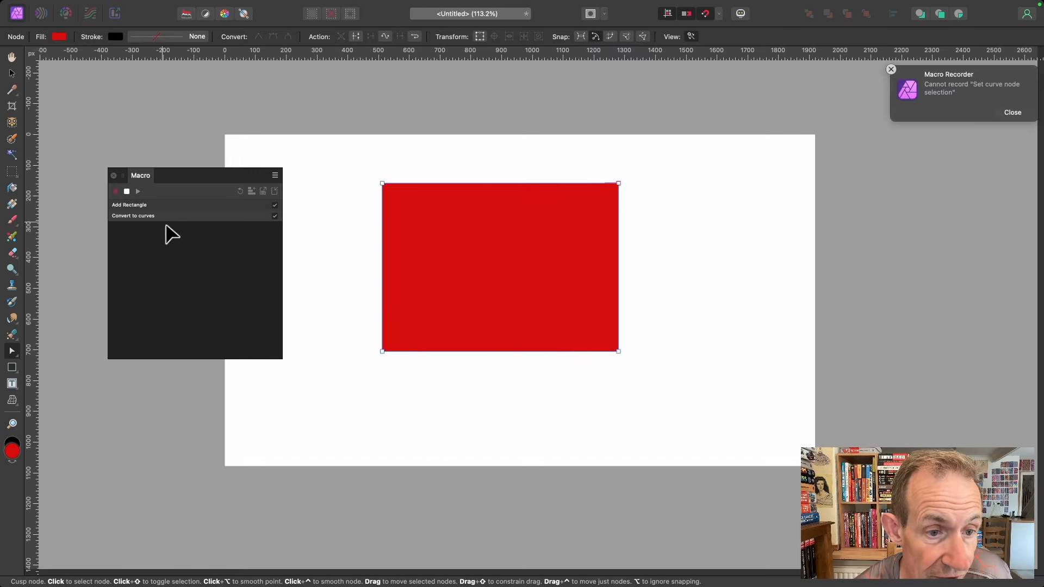
pyautogui.click(382, 184)
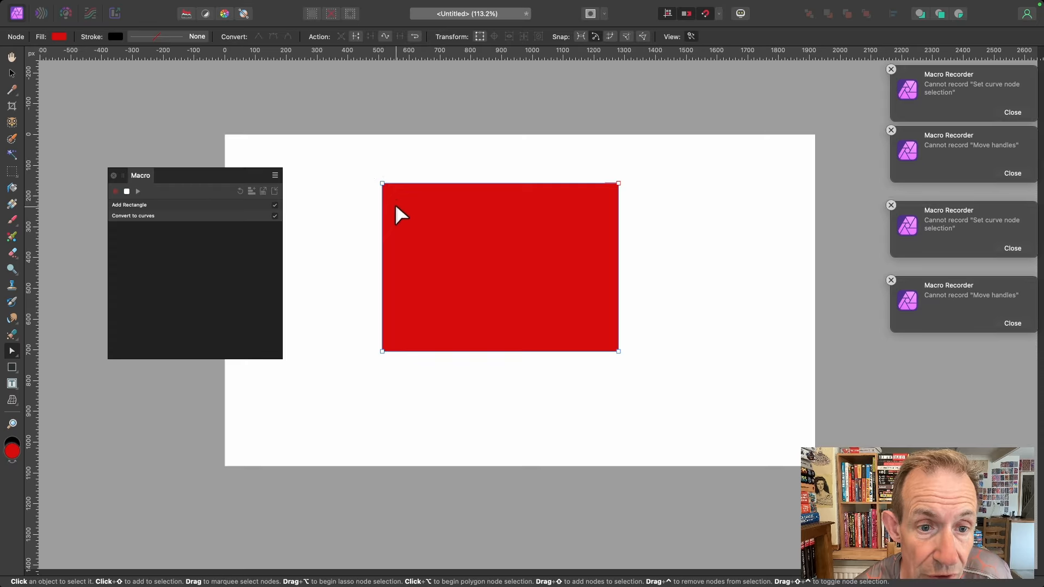
pyautogui.moveTo(383, 183); pyautogui.dragTo(306, 131)
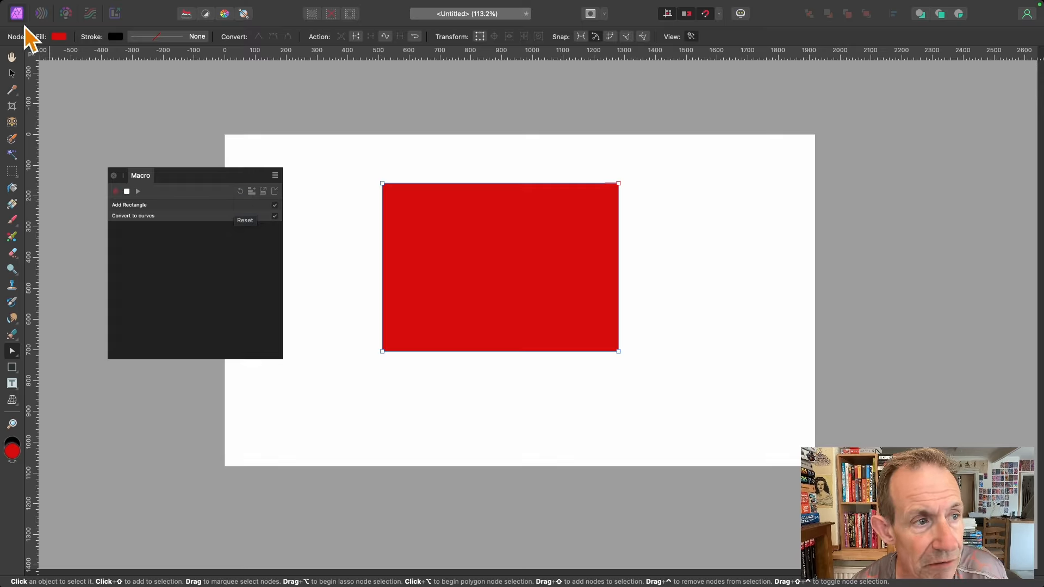
# Delete the converted red shape and add a new empty pixel layer
pyautogui.click(11, 73)
pyautogui.press('Delete')
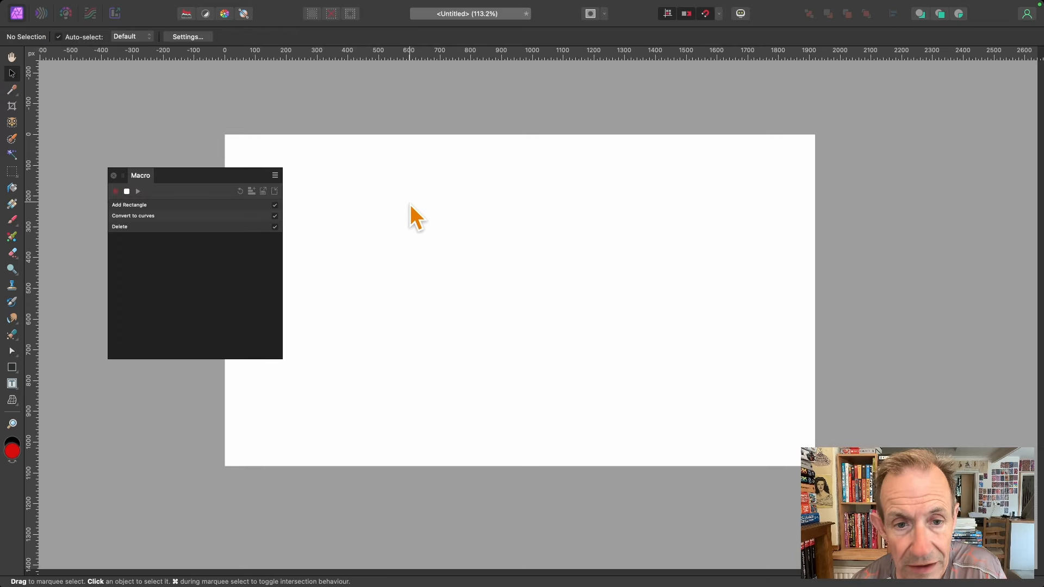
pyautogui.moveTo(183, 3)
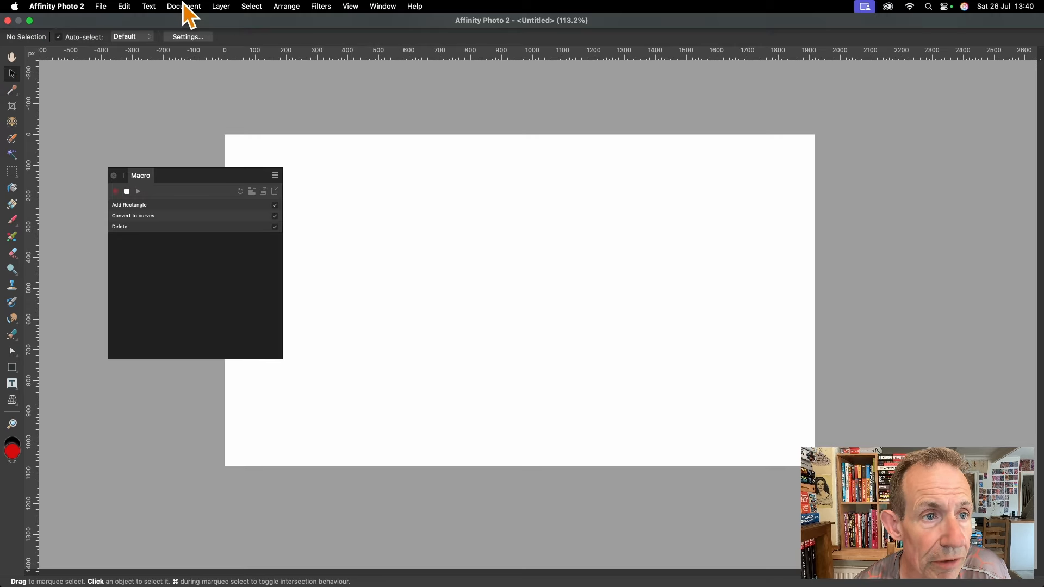
pyautogui.click(216, 6)
pyautogui.click(227, 50)
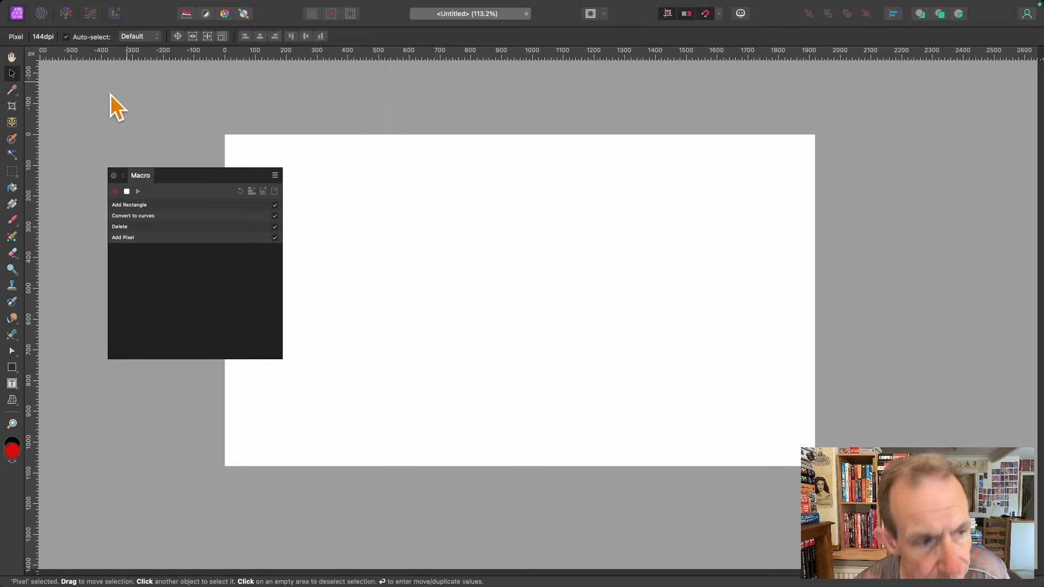
# Try to create gradient fills in several directions on the new pixel layer
pyautogui.click(12, 205)
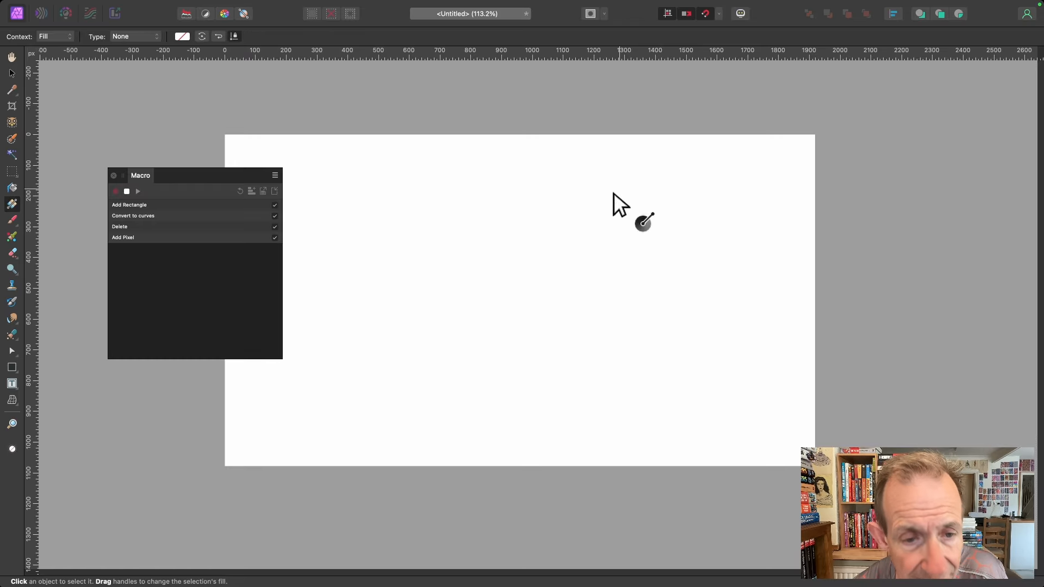
pyautogui.moveTo(341, 175); pyautogui.dragTo(725, 337)
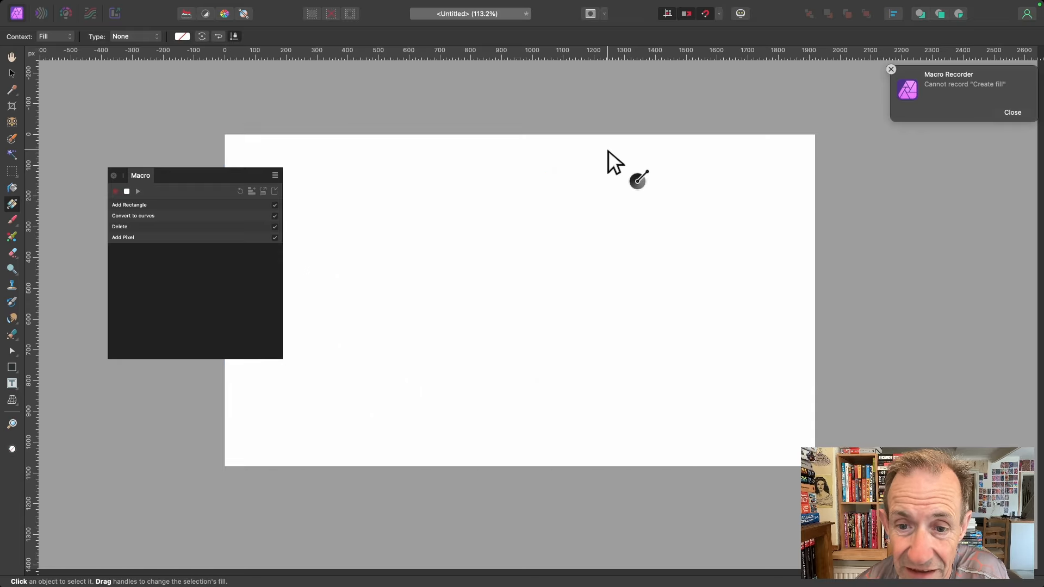
pyautogui.moveTo(608, 149); pyautogui.dragTo(674, 218)
pyautogui.moveTo(715, 161); pyautogui.dragTo(318, 441)
pyautogui.press('super+z')
pyautogui.moveTo(602, 180); pyautogui.dragTo(604, 212)
pyautogui.press('super+z')
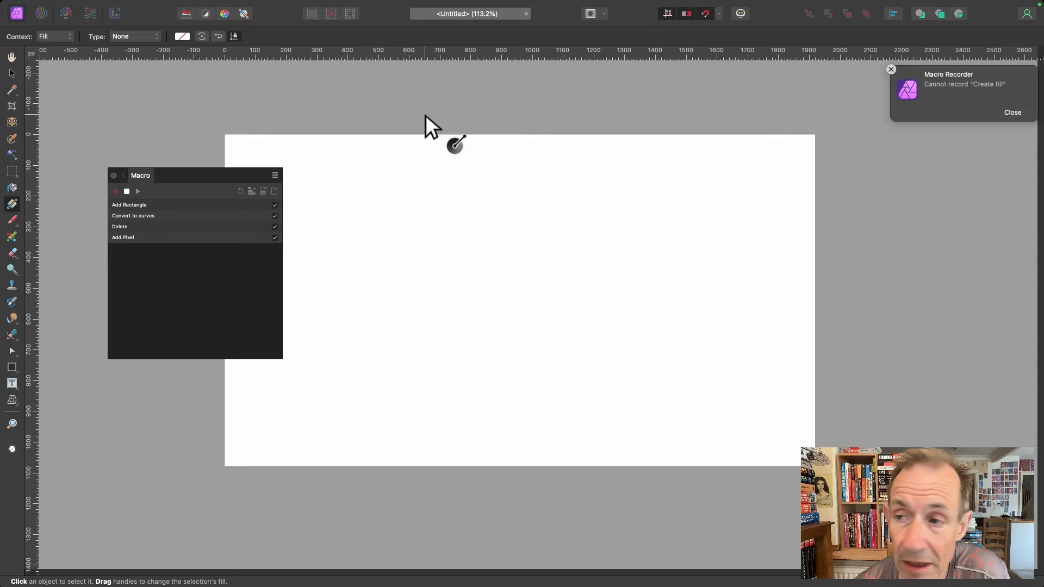
# Try to add artistic text to the page with the Artistic Text tool
pyautogui.click(12, 74)
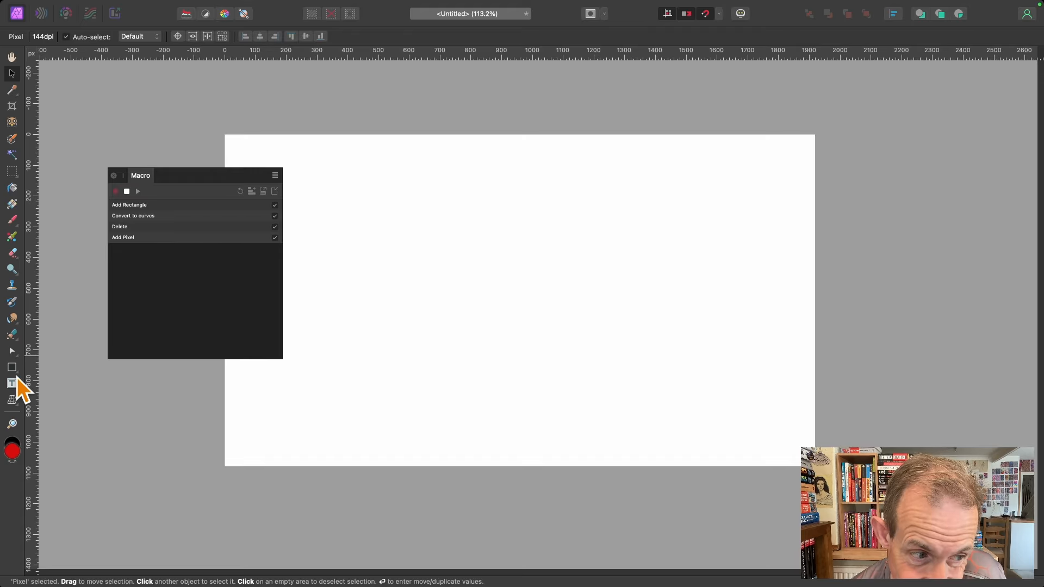
pyautogui.moveTo(12, 387); pyautogui.dragTo(31, 383)
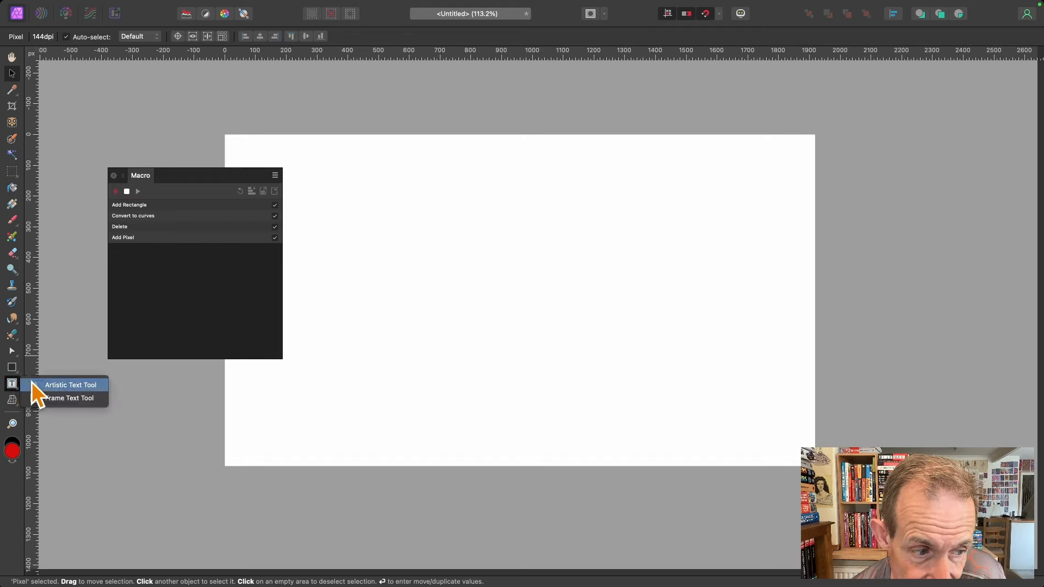
pyautogui.click(78, 384)
pyautogui.click(417, 223)
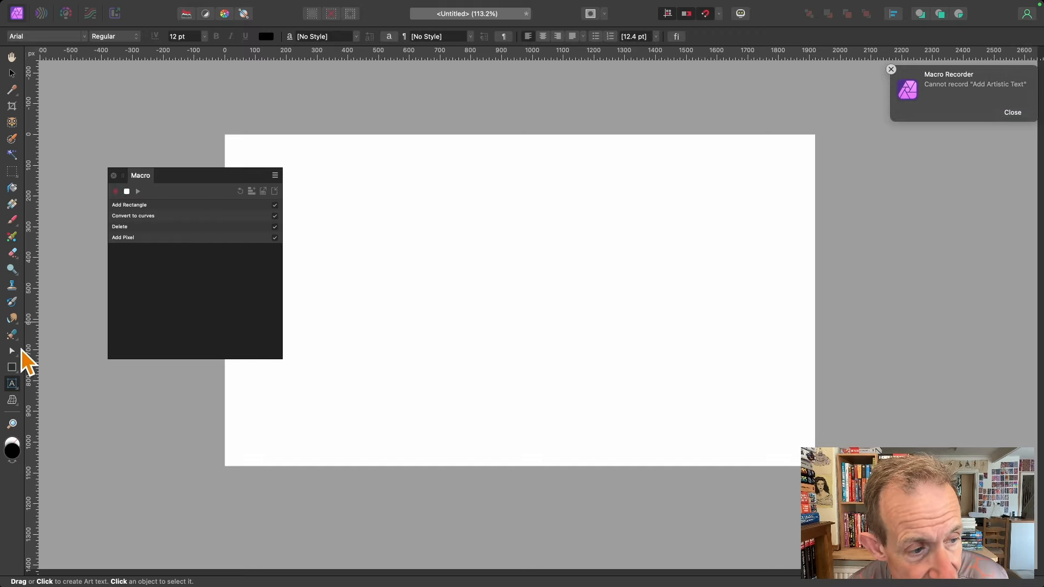
# Draw a new, taller red rectangle in the middle of the page and duplicate it
pyautogui.click(12, 367)
pyautogui.moveTo(409, 171); pyautogui.dragTo(648, 428)
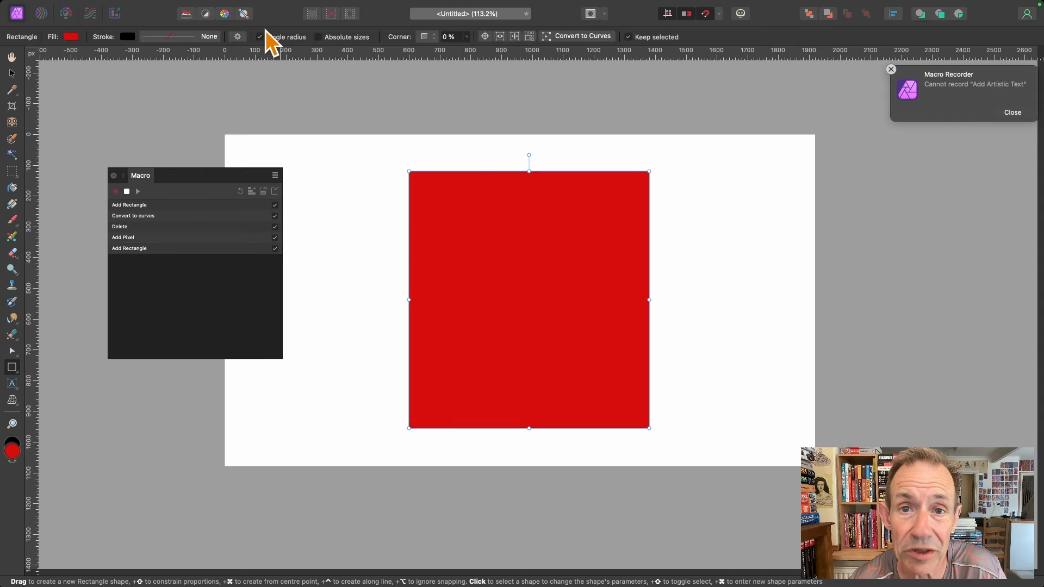
pyautogui.moveTo(304, 5)
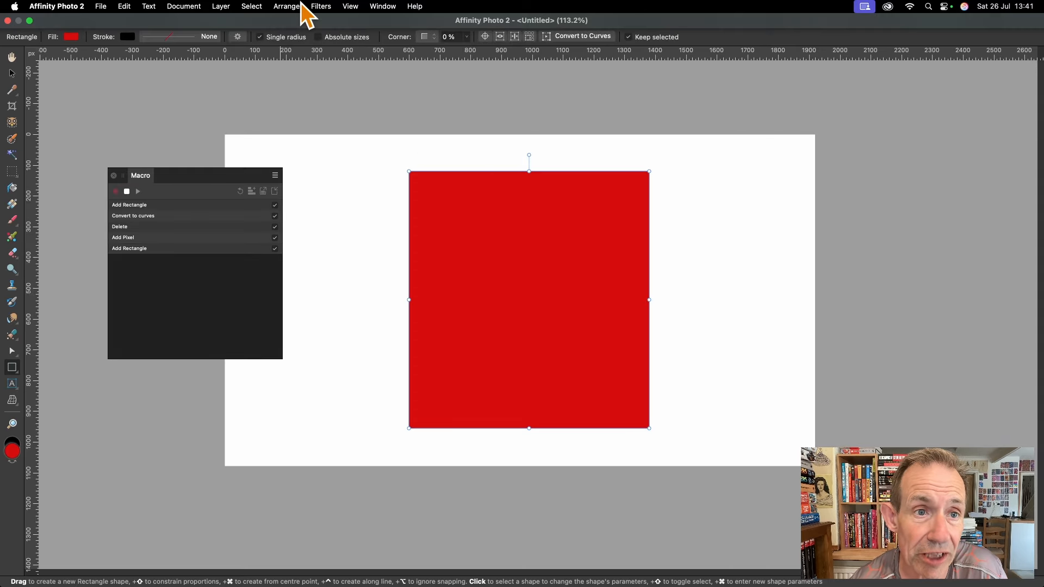
pyautogui.click(217, 5)
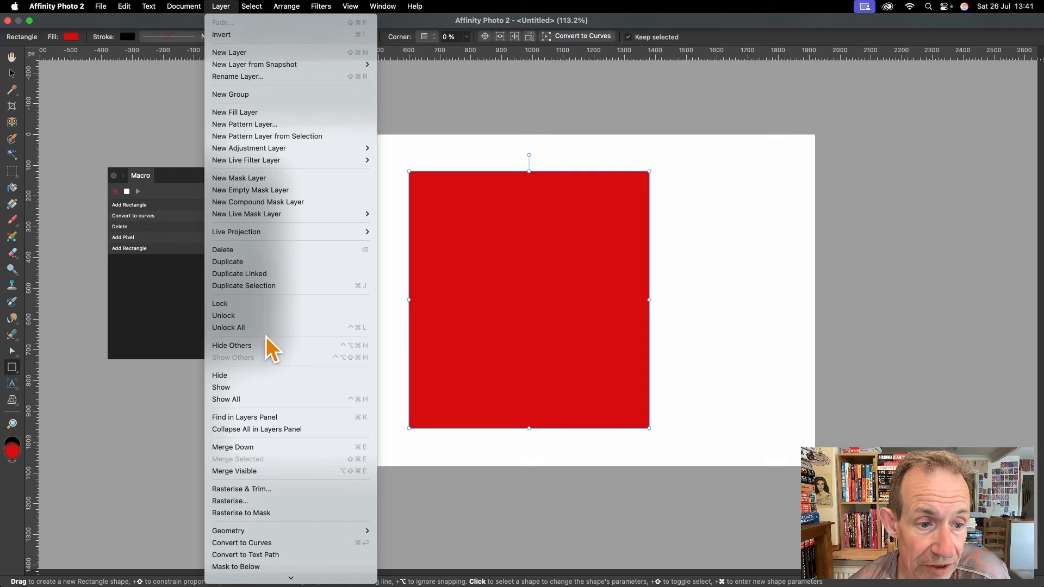
pyautogui.click(274, 264)
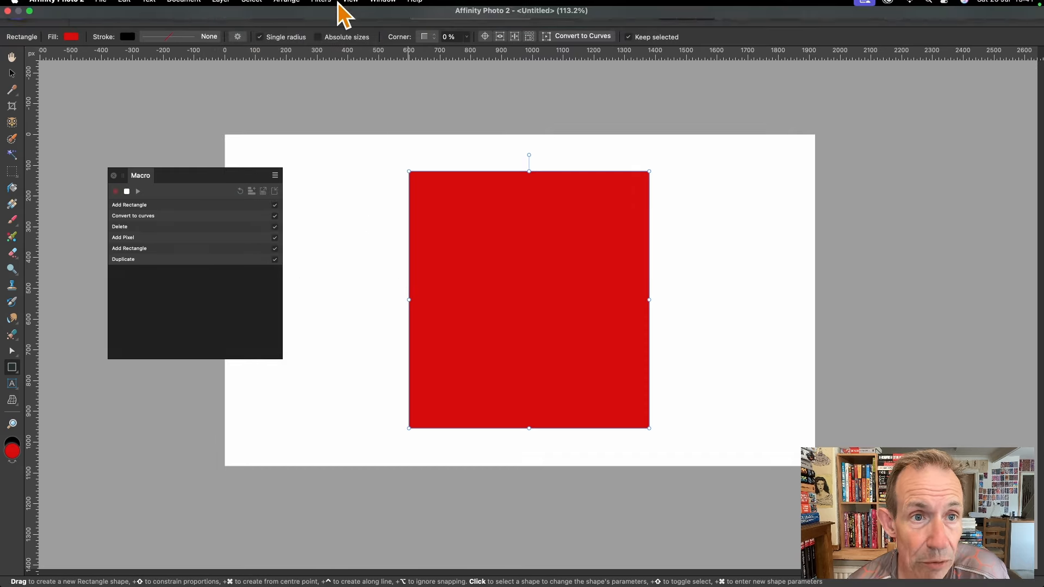
# Apply the Deform filter to the duplicated red rectangle, pulling its upper-right handle outward, and check the recorded Deform entry's settings
pyautogui.click(324, 5)
pyautogui.moveTo(342, 48)
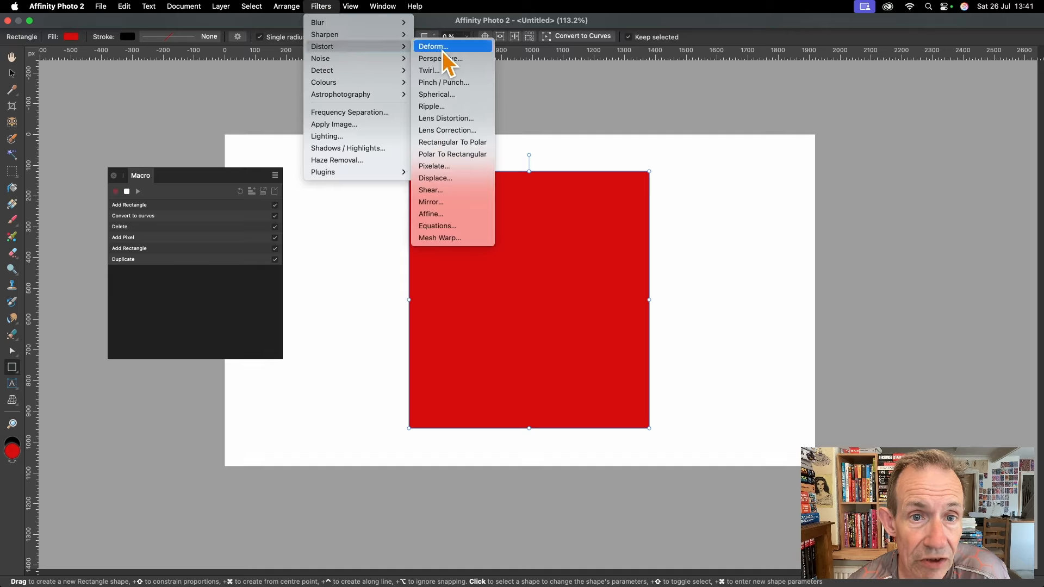
pyautogui.click(443, 51)
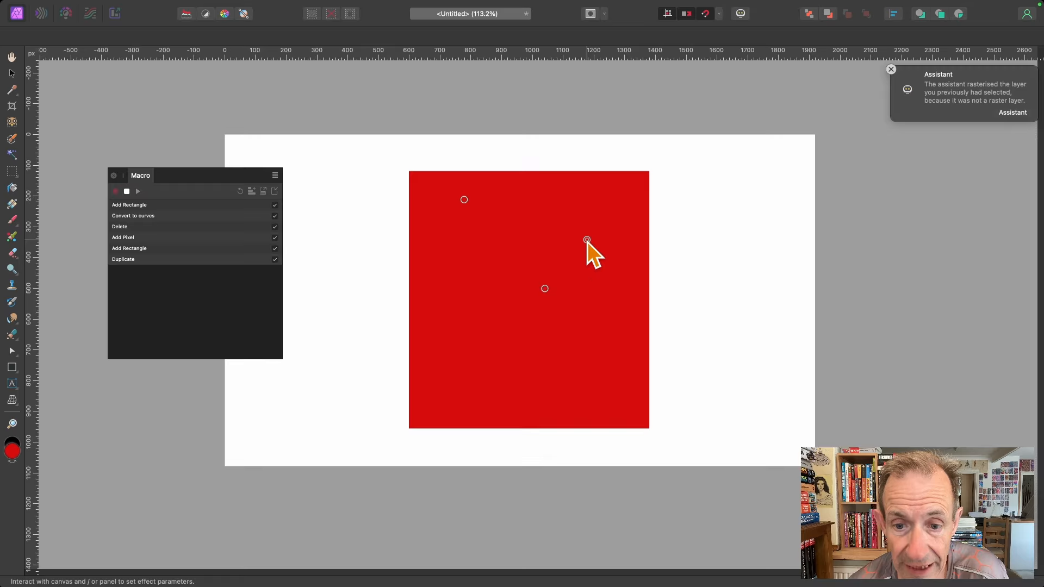
pyautogui.moveTo(586, 239); pyautogui.dragTo(683, 194)
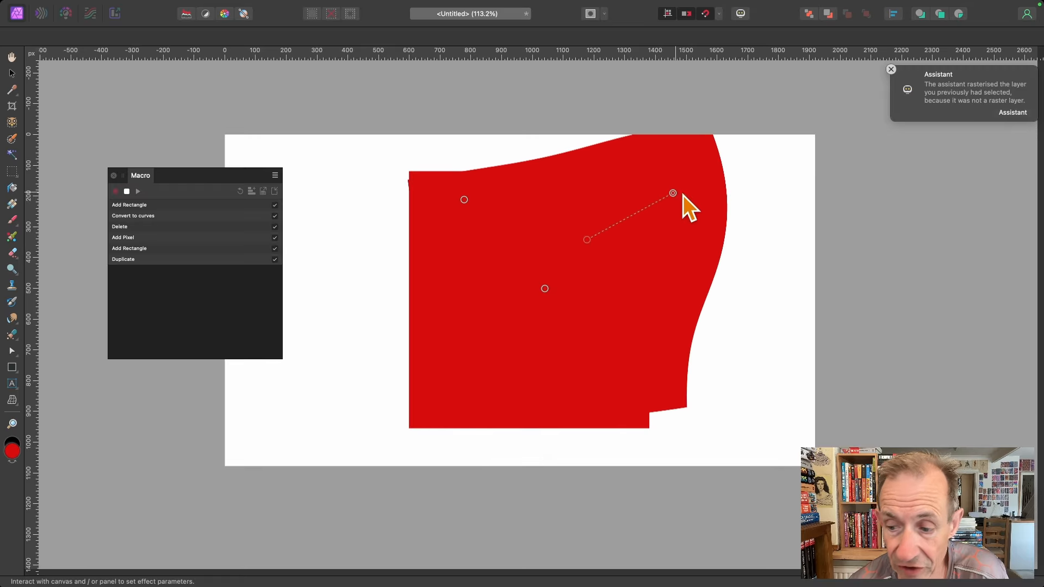
pyautogui.press('m')
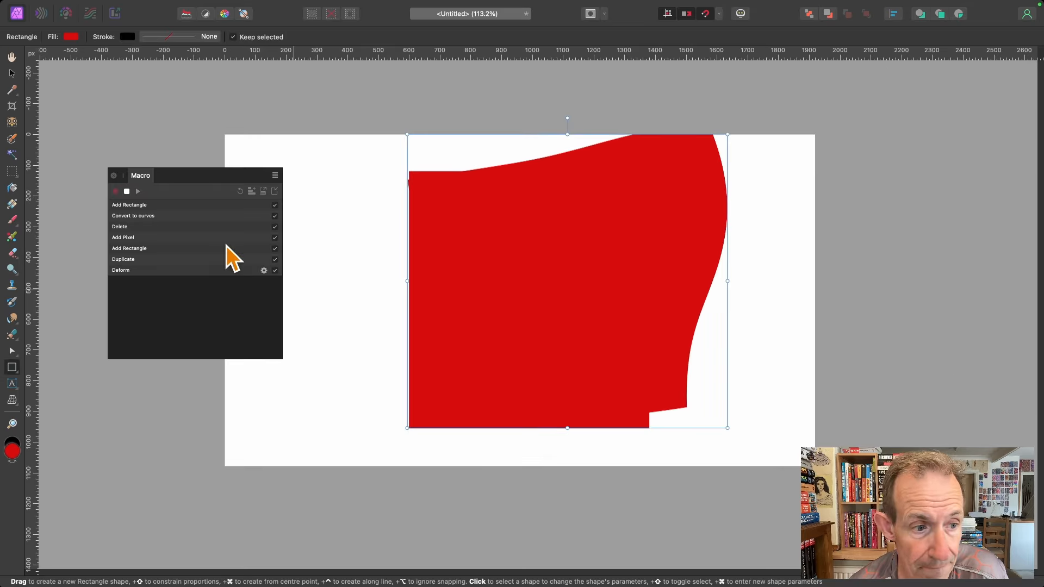
pyautogui.click(264, 271)
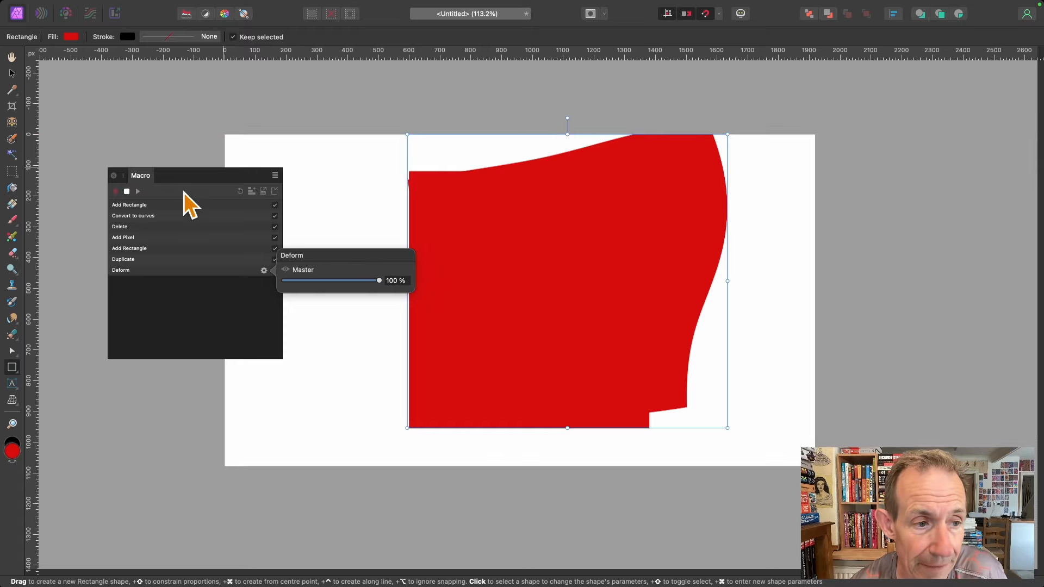
pyautogui.click(178, 306)
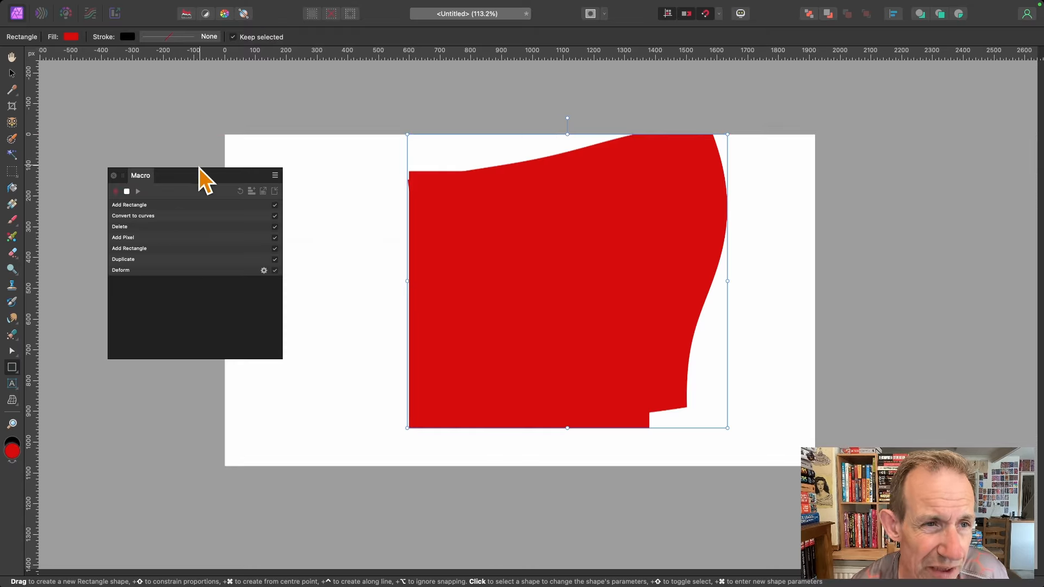
# Add a new fill layer above the deformed shape
pyautogui.click(295, 6)
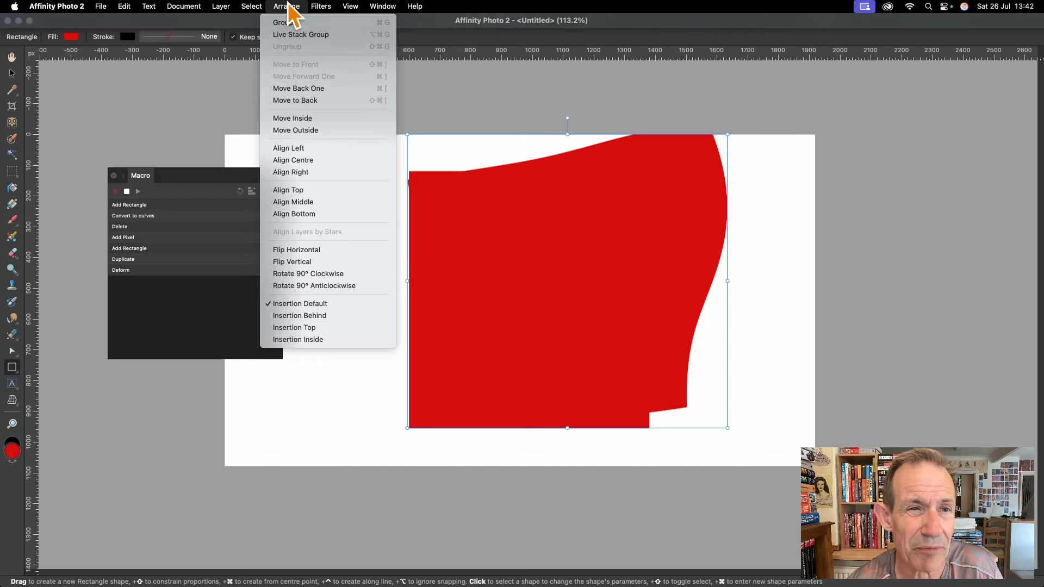
pyautogui.moveTo(218, 6)
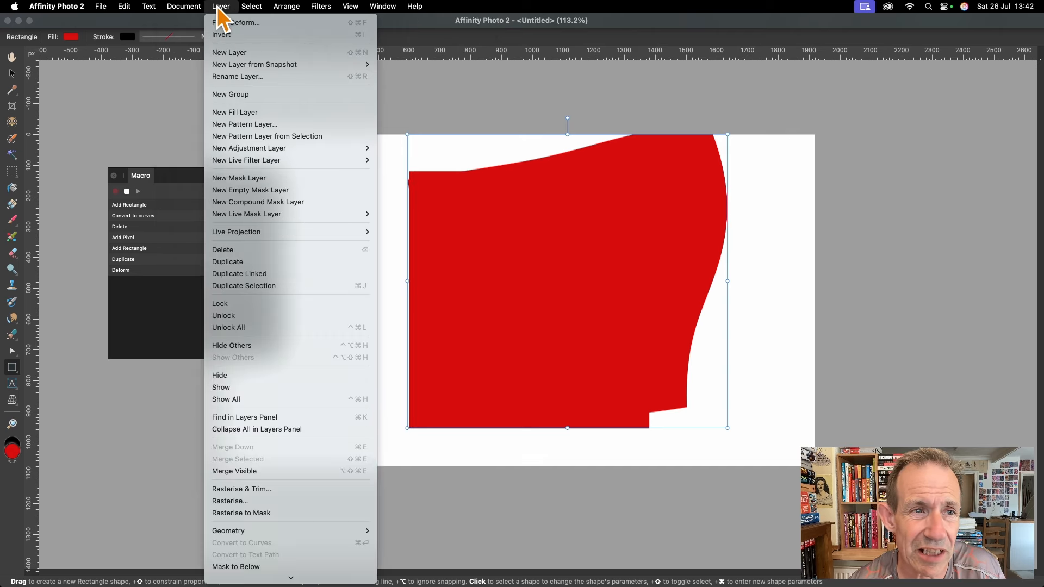
pyautogui.click(266, 119)
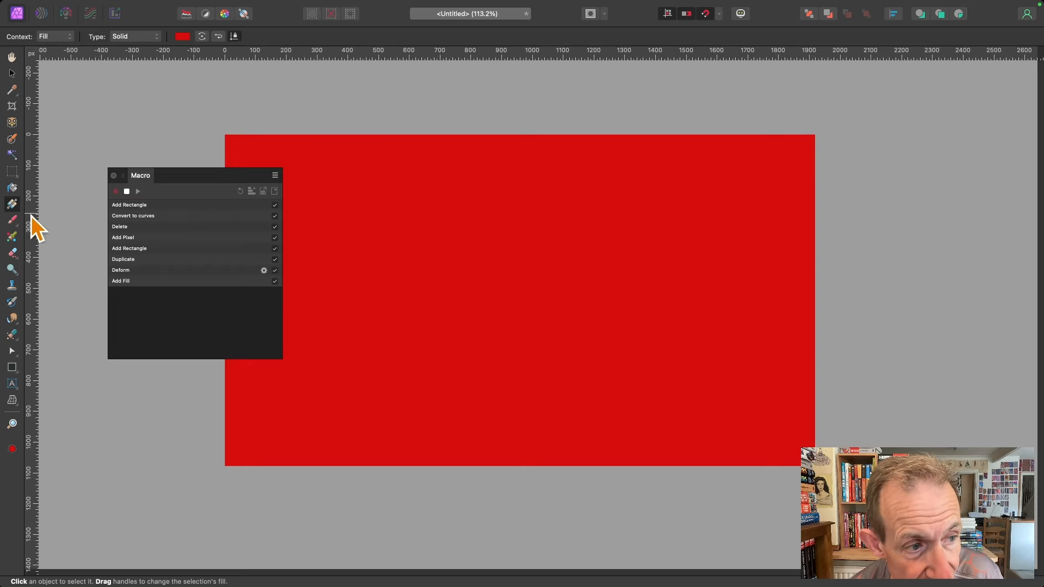
# Try to create diagonal gradients across the fill layer and to set its fill type to Linear
pyautogui.moveTo(408, 198); pyautogui.dragTo(586, 322)
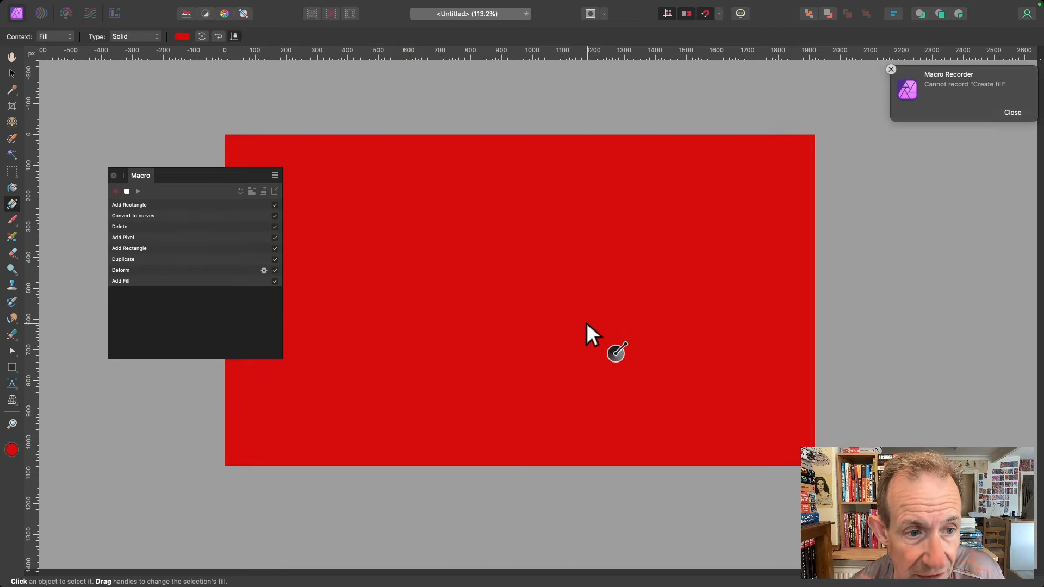
pyautogui.moveTo(643, 179); pyautogui.dragTo(443, 340)
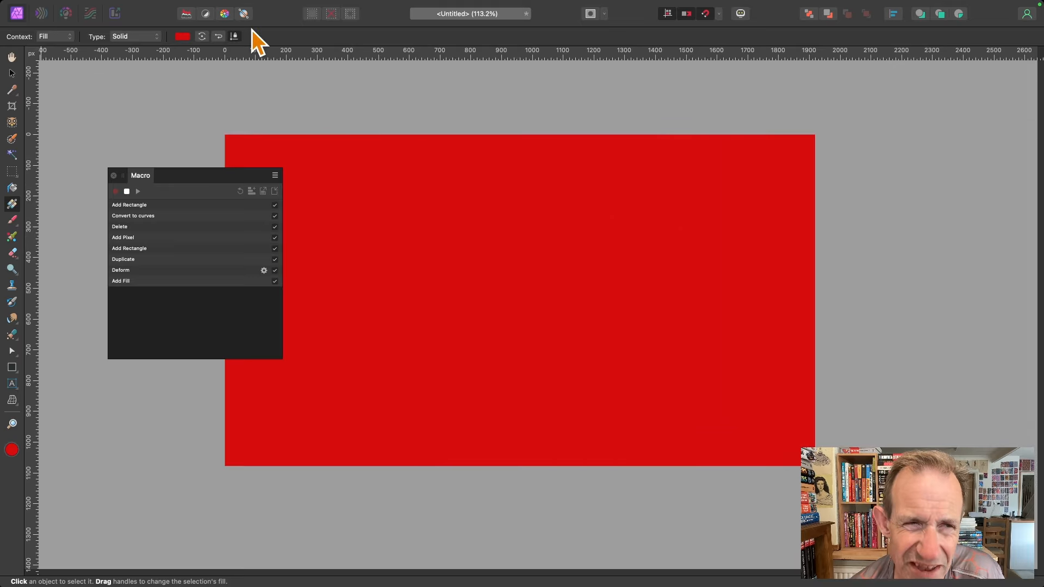
pyautogui.click(136, 37)
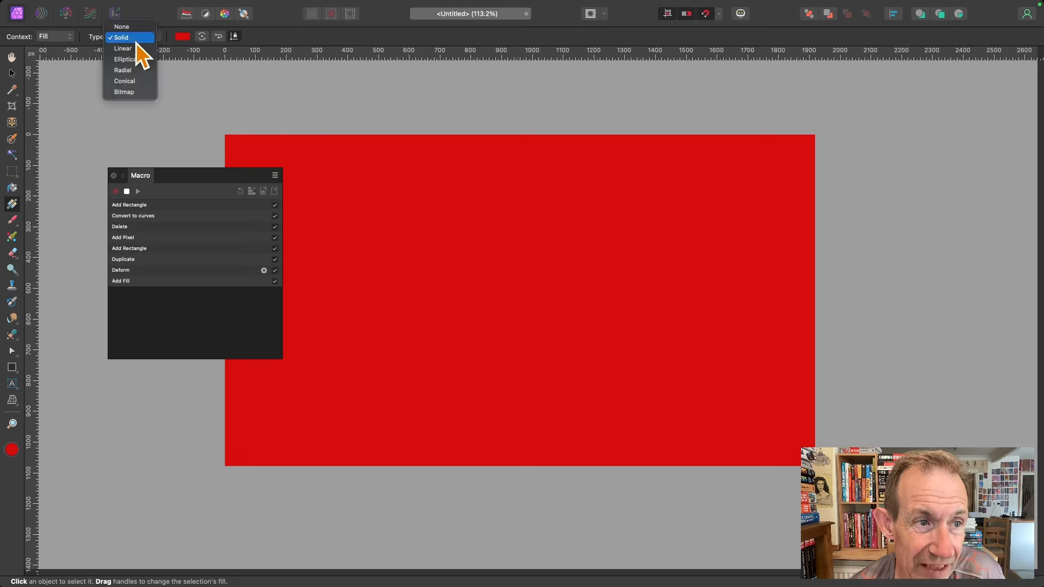
pyautogui.click(137, 51)
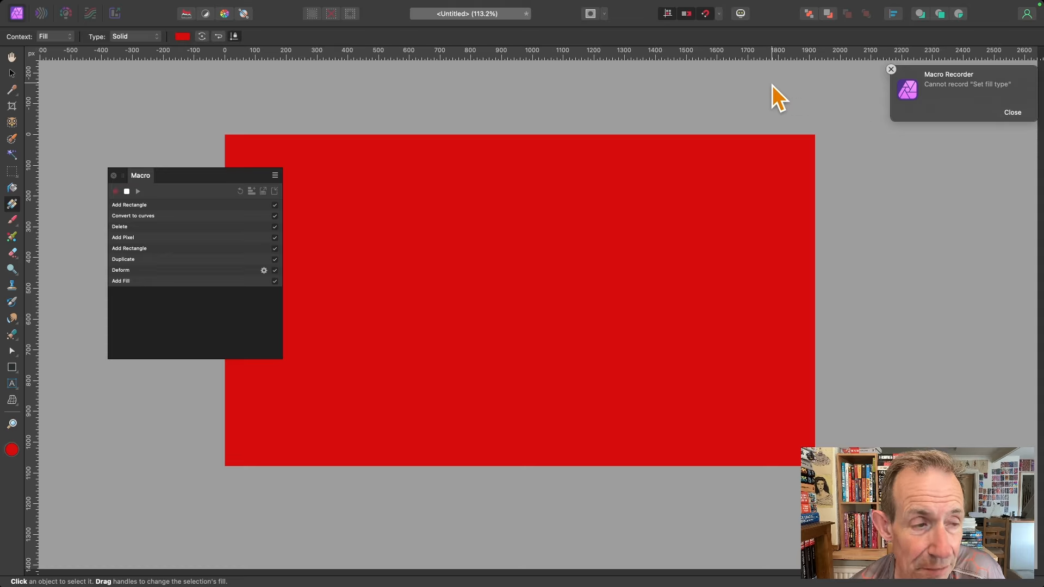
# Deselect the fill layer, dismiss the recorder notification and move the macro list up and away from the page
pyautogui.click(10, 73)
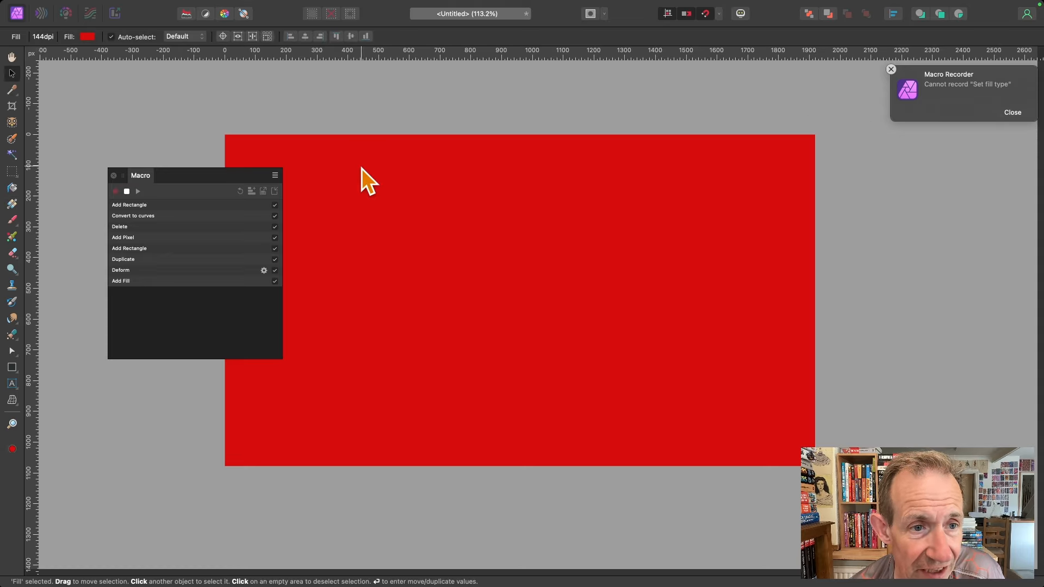
pyautogui.press('super+d')
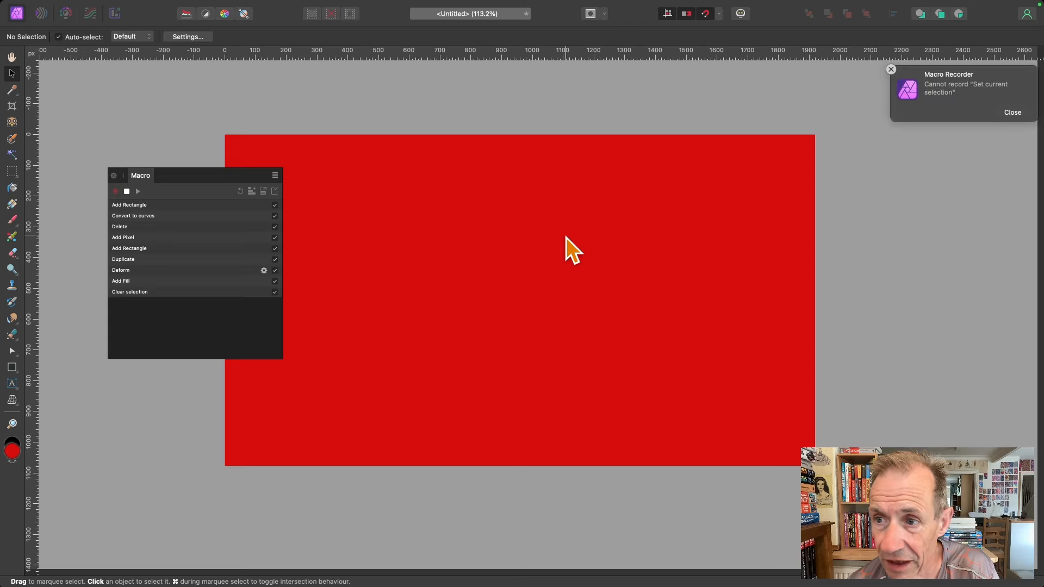
pyautogui.click(1013, 112)
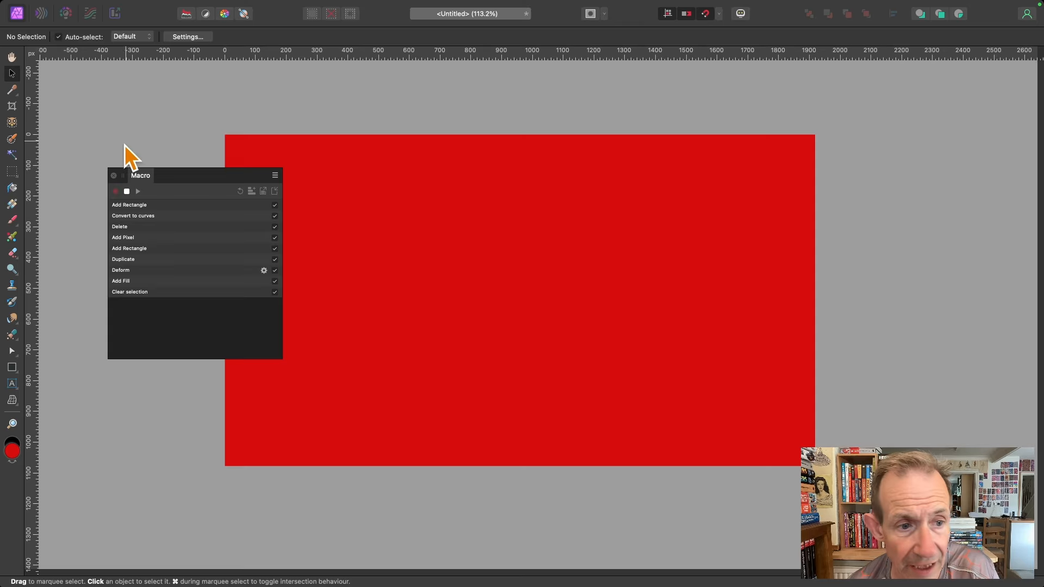
pyautogui.moveTo(181, 171); pyautogui.dragTo(137, 153)
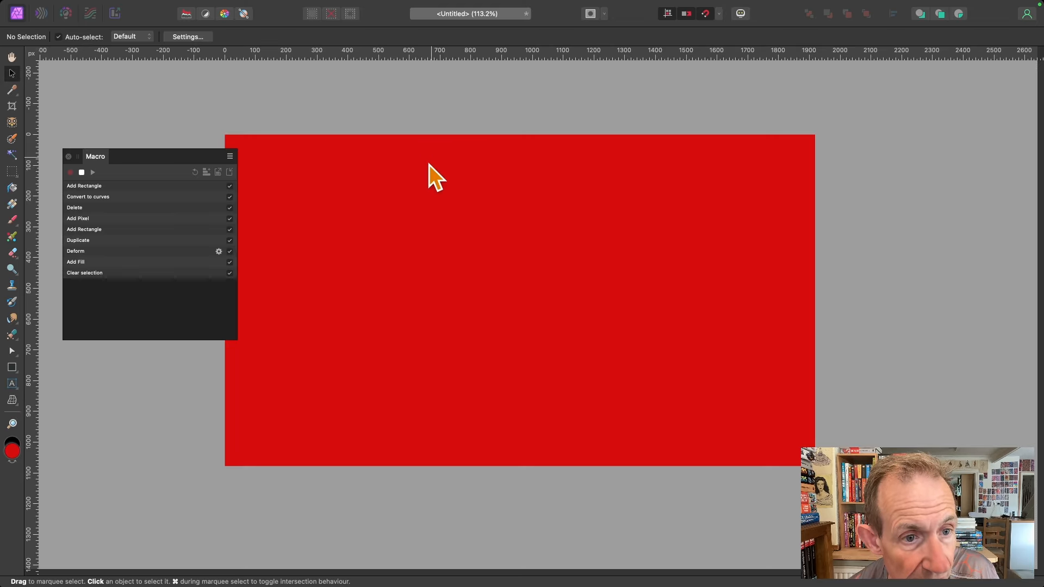
# Show the layer list and select the Fill layer, recording the selection as layer 4 from the bottom
pyautogui.moveTo(273, 2)
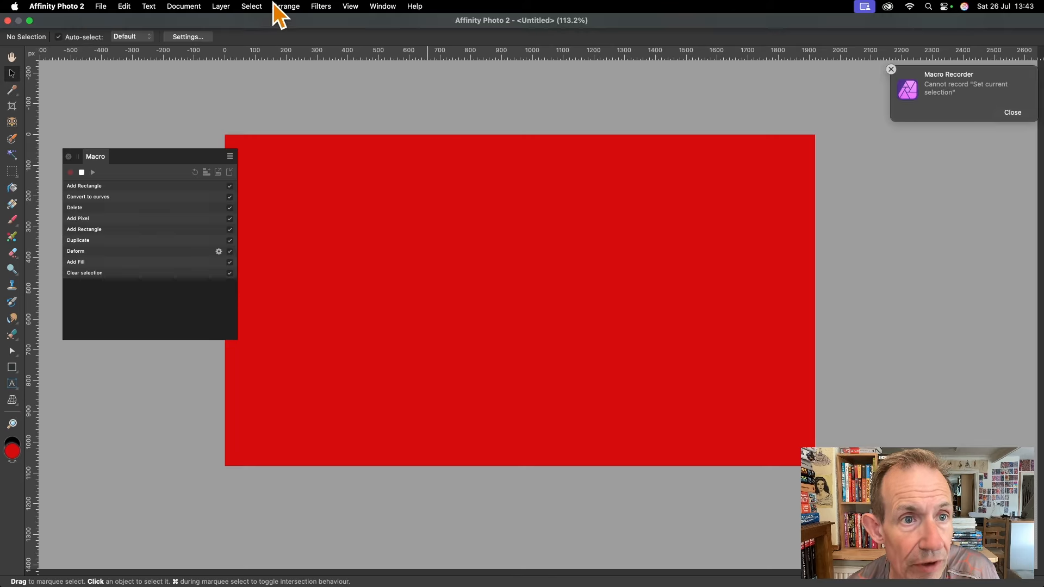
pyautogui.click(383, 6)
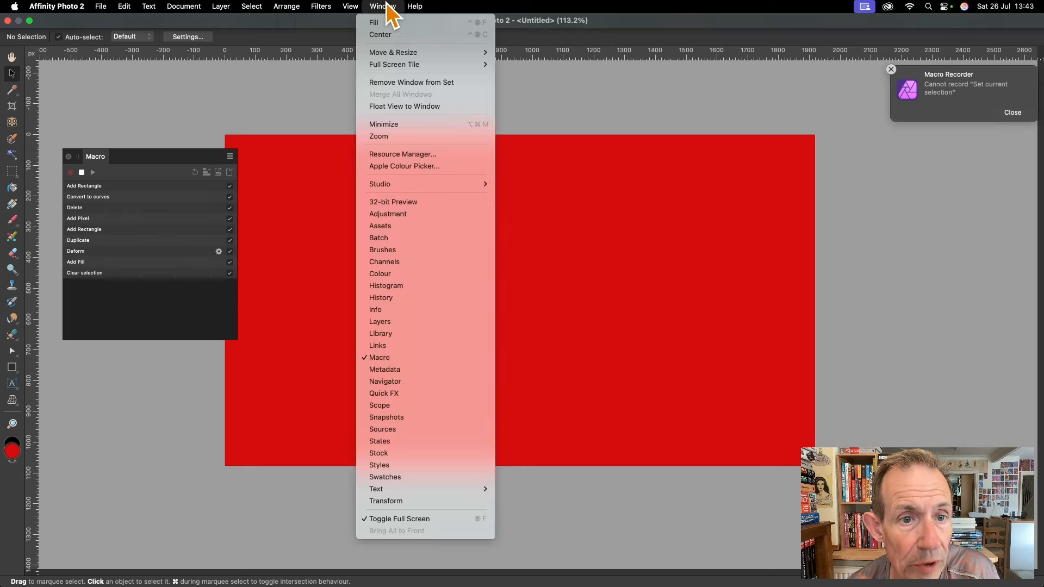
pyautogui.click(391, 320)
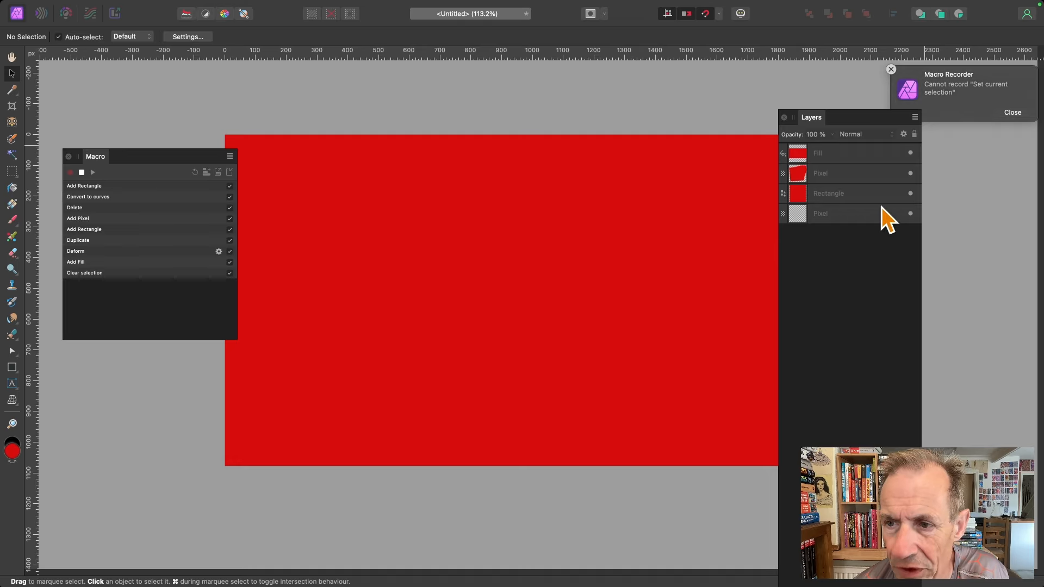
pyautogui.click(834, 152)
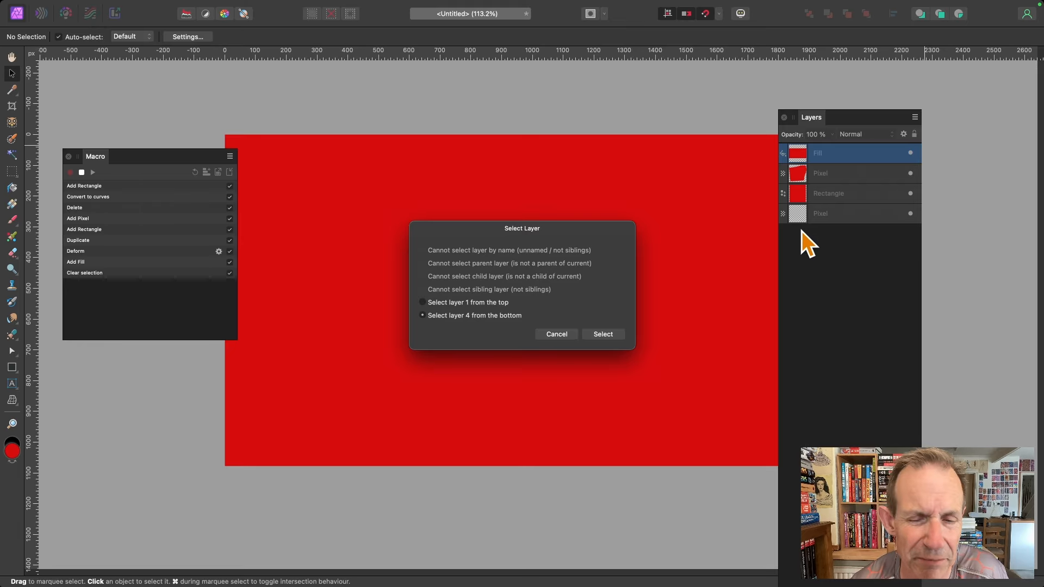
pyautogui.click(603, 335)
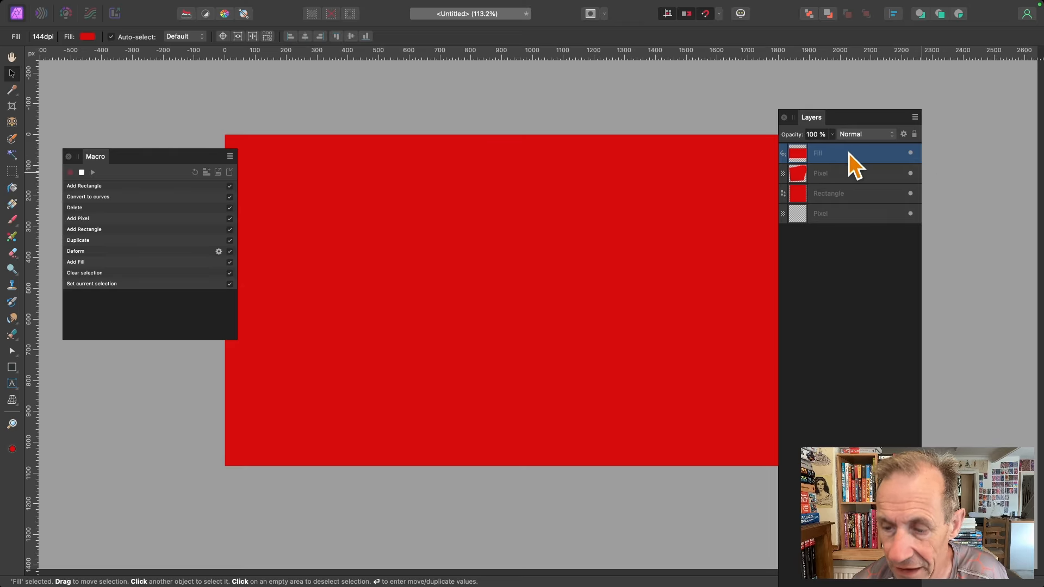
# Delete the fill layer and move the deformed red pixel layer slightly down and to the left
pyautogui.press('Delete')
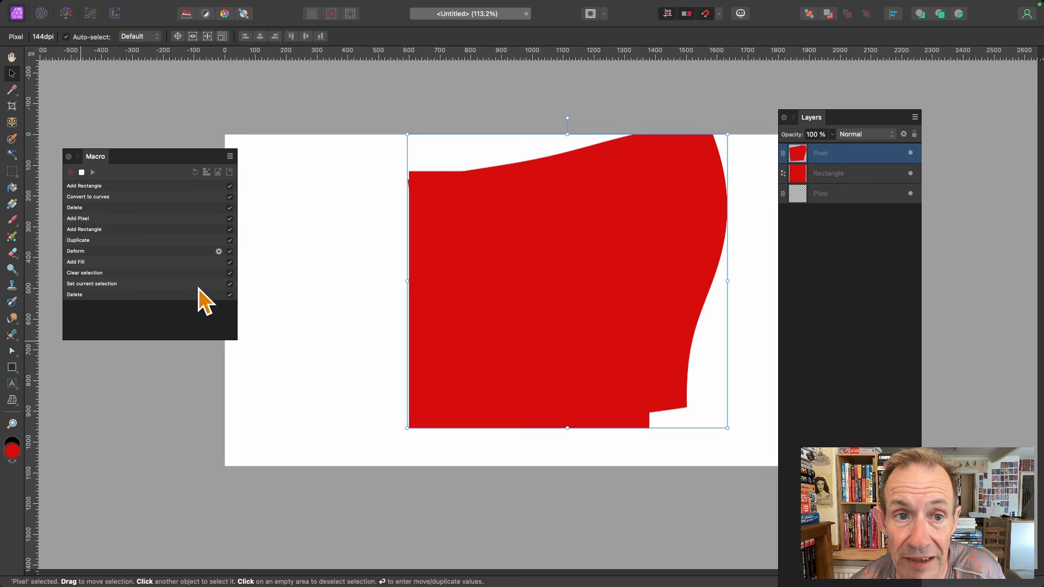
pyautogui.moveTo(511, 273); pyautogui.dragTo(479, 291)
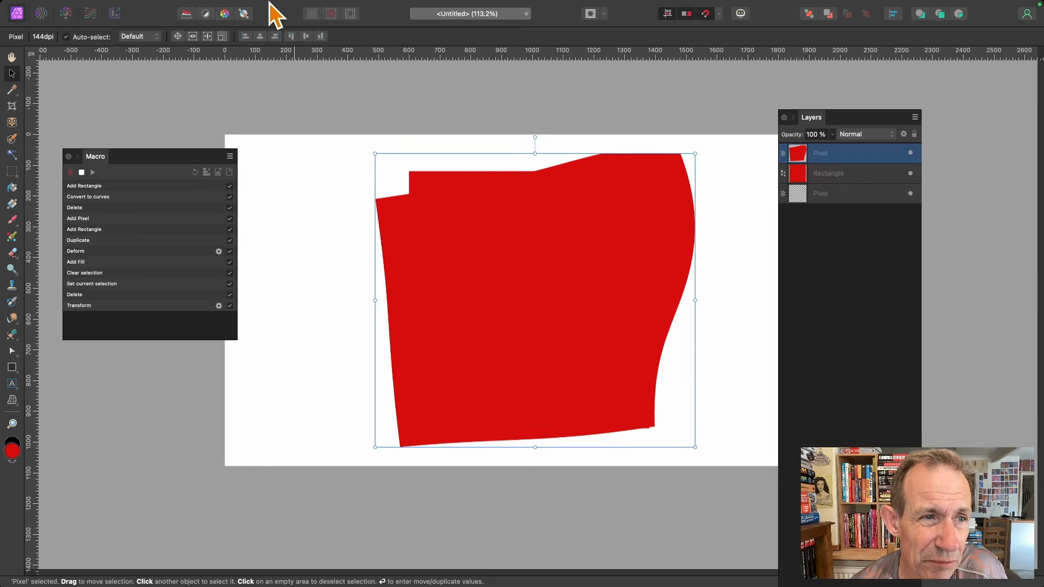
# Stop recording the macro and play it back on the current document
pyautogui.moveTo(241, 3)
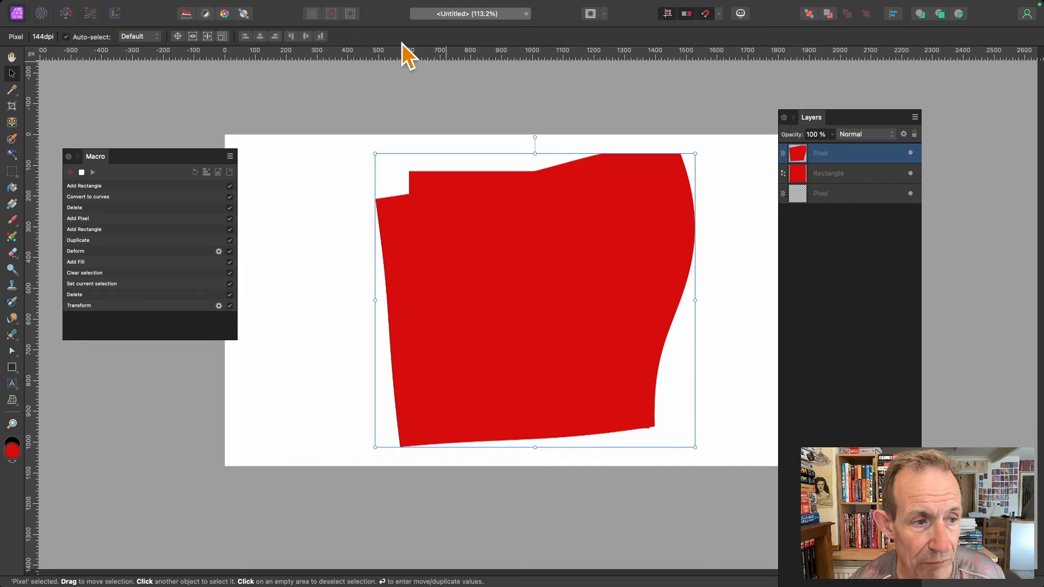
pyautogui.click(81, 172)
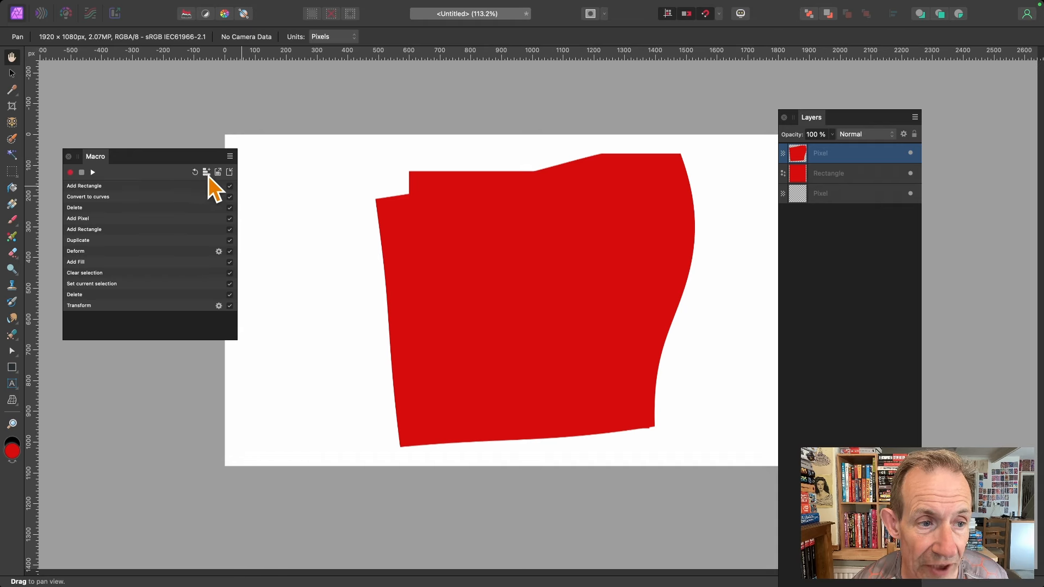
pyautogui.click(92, 173)
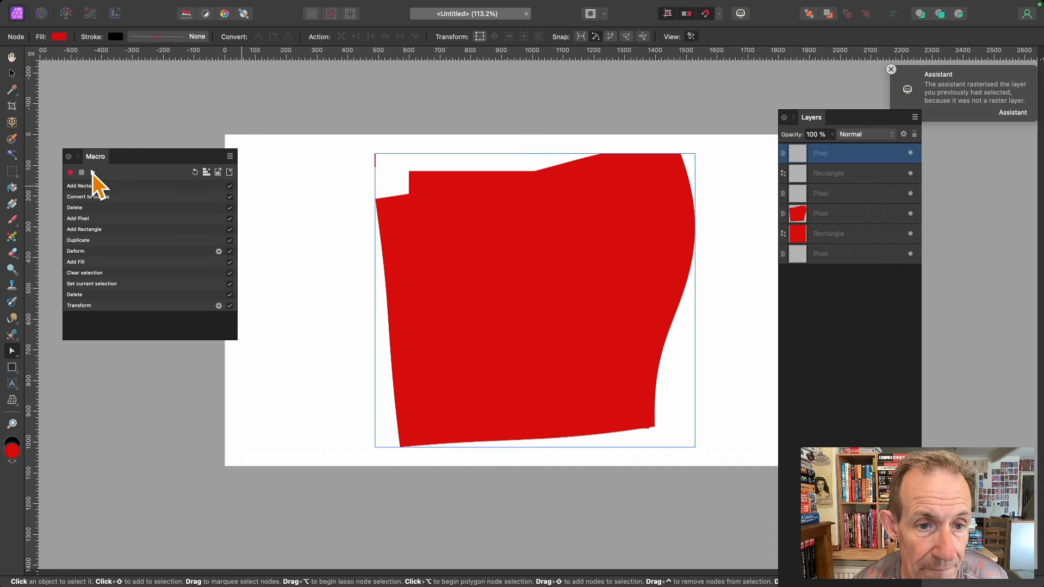